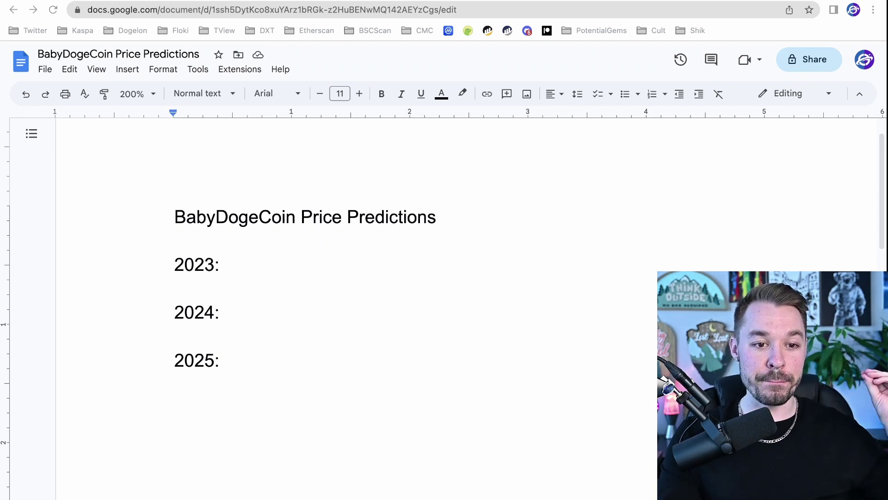
Step: Switch to BabyDoge's BscScan token page and examine the holder count and the null address among the top holders
{"action": "key", "text": "ctrl+Tab"}
{"action": "scroll", "coordinate": [357, 242], "scroll_direction": "up", "scroll_amount": 10}
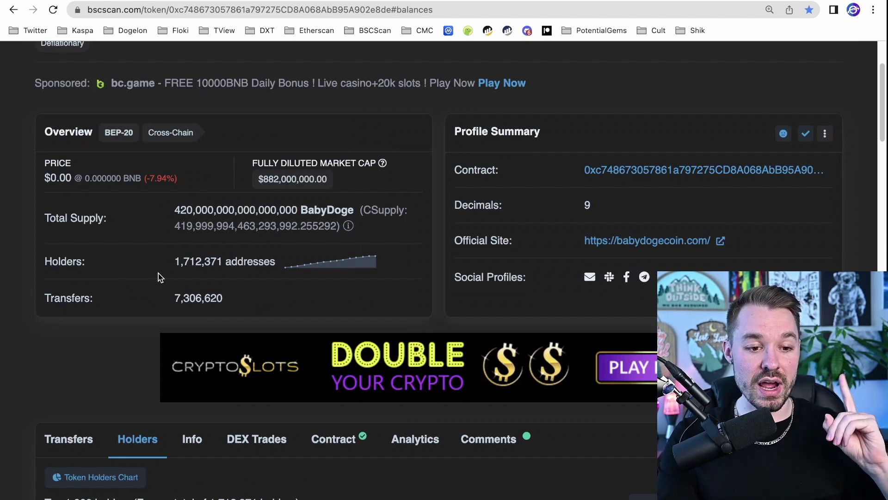
{"action": "left_click_drag", "start_coordinate": [175, 261], "coordinate": [269, 260]}
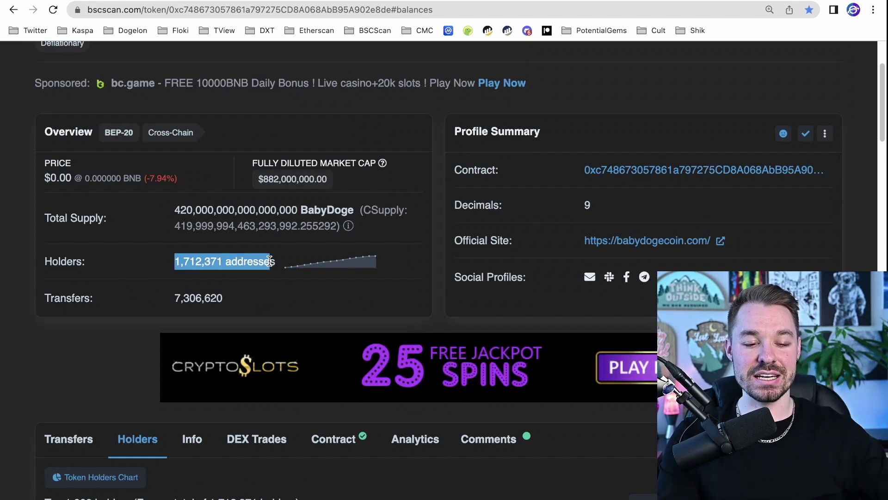
{"action": "scroll", "coordinate": [133, 282], "scroll_direction": "down", "scroll_amount": 3}
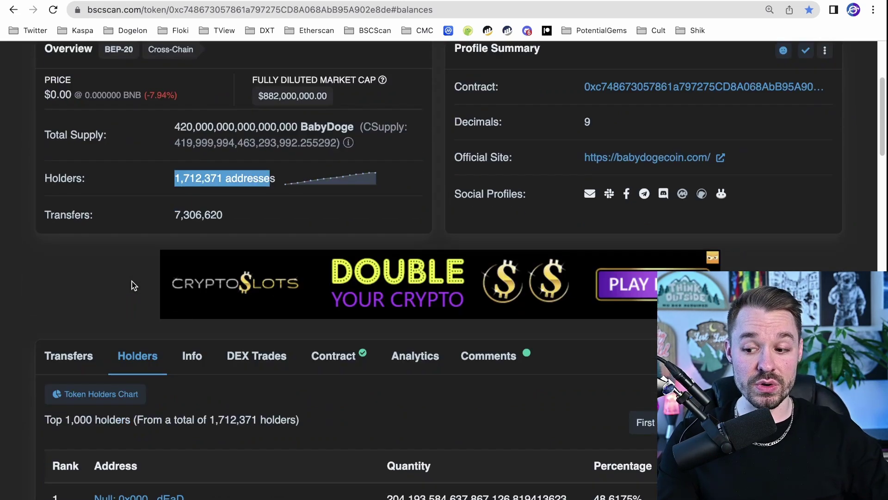
{"action": "scroll", "coordinate": [129, 268], "scroll_direction": "down", "scroll_amount": 3}
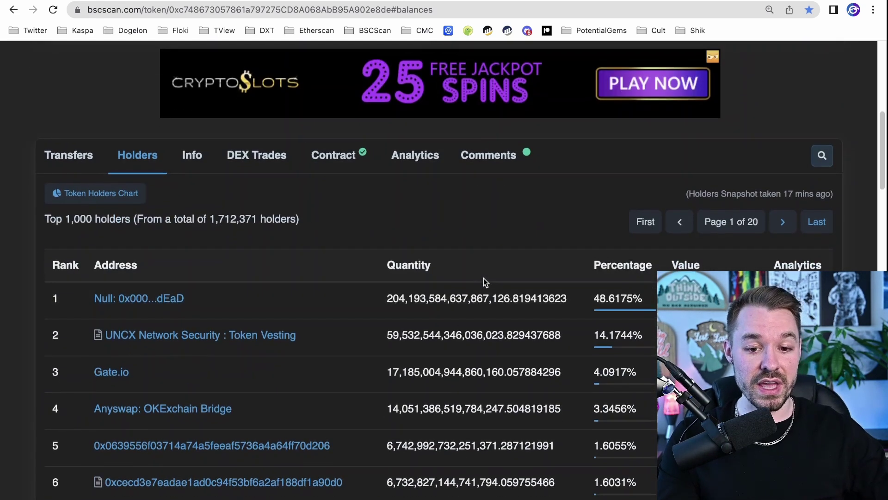
{"action": "scroll", "coordinate": [546, 296], "scroll_direction": "down", "scroll_amount": 1}
{"action": "scroll", "coordinate": [559, 296], "scroll_direction": "down", "scroll_amount": 1}
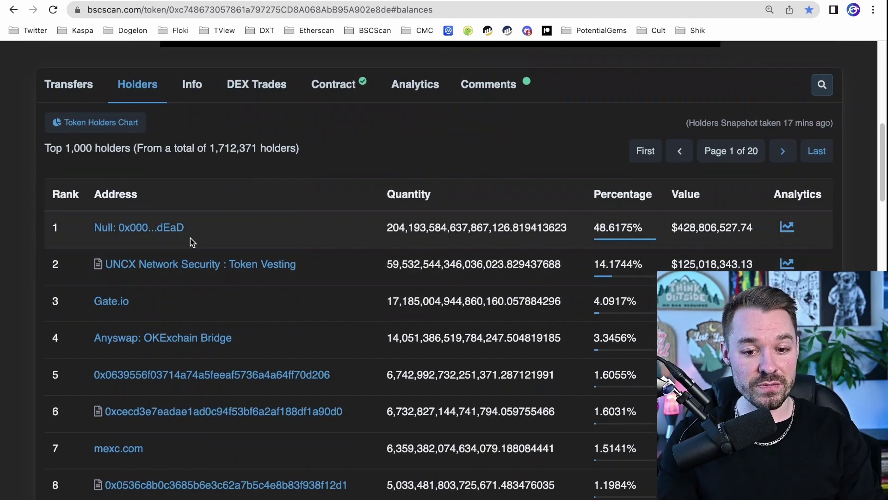
{"action": "left_click_drag", "start_coordinate": [294, 230], "coordinate": [43, 221]}
{"action": "left_click", "coordinate": [377, 218]}
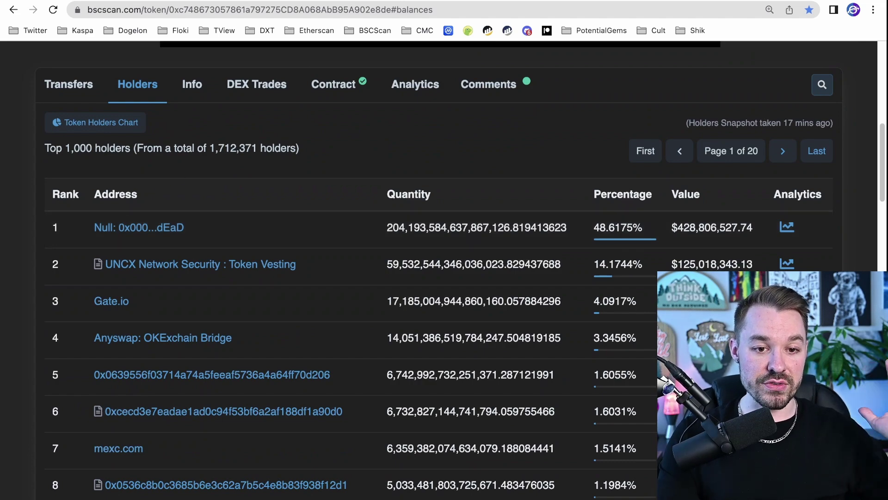
Step: Examine the null dead address's BabyDoge transfers, checking the age and quantity of the burn transactions
{"action": "scroll", "coordinate": [402, 224], "scroll_direction": "up", "scroll_amount": 10}
{"action": "scroll", "coordinate": [358, 224], "scroll_direction": "down", "scroll_amount": 3}
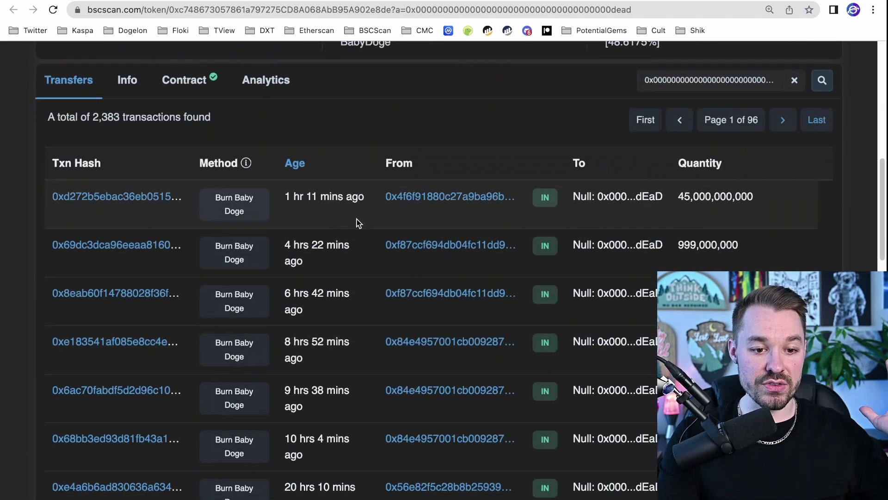
{"action": "scroll", "coordinate": [359, 224], "scroll_direction": "down", "scroll_amount": 2}
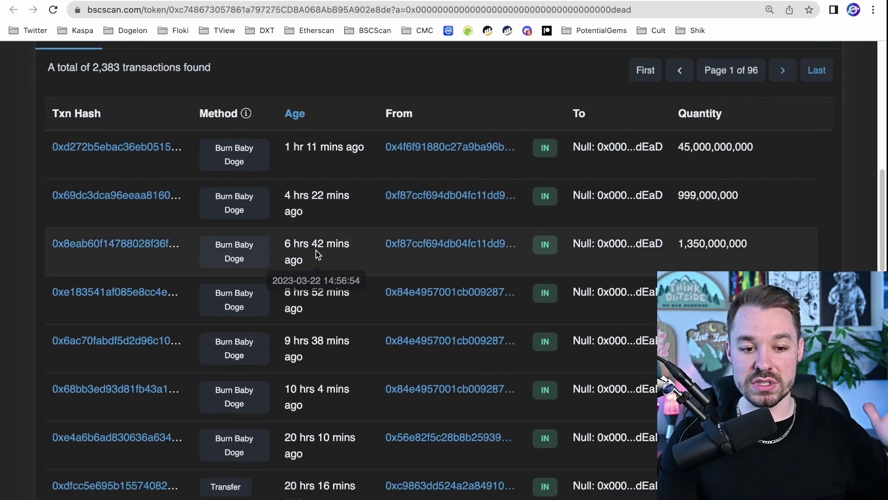
{"action": "scroll", "coordinate": [315, 251], "scroll_direction": "down", "scroll_amount": 7}
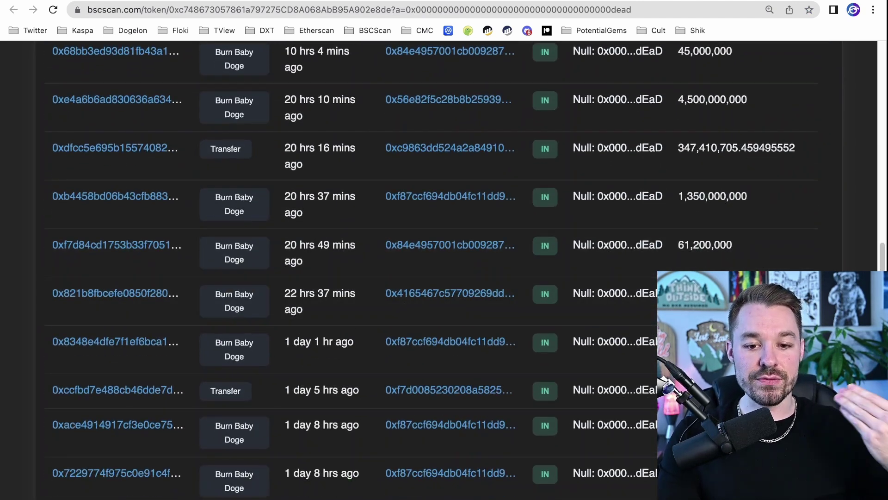
{"action": "scroll", "coordinate": [734, 194], "scroll_direction": "up", "scroll_amount": 5}
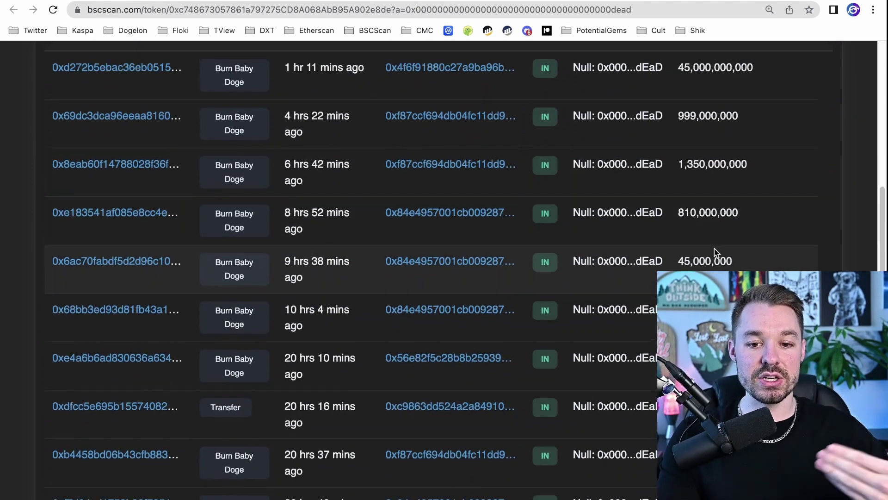
{"action": "scroll", "coordinate": [714, 249], "scroll_direction": "up", "scroll_amount": 2}
Step: Return to the BabyDoge holders list and examine which exchanges and contracts rank among the largest holders
{"action": "left_click", "coordinate": [137, 85]}
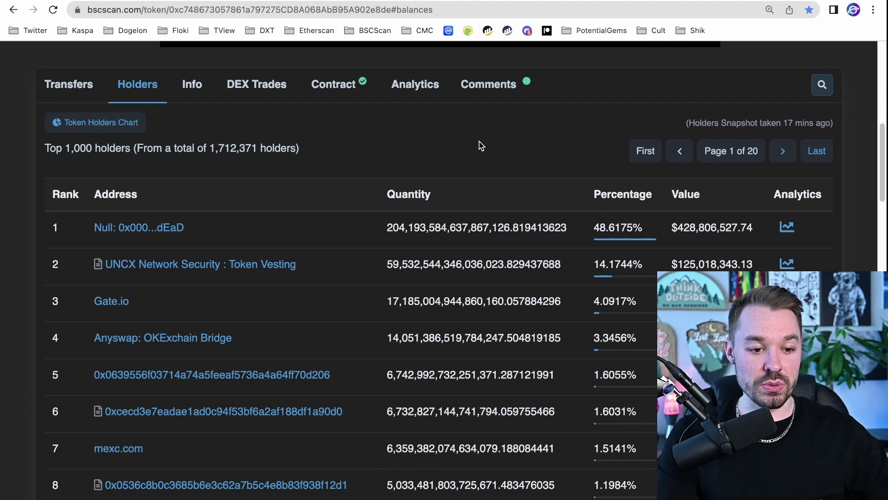
{"action": "scroll", "coordinate": [324, 194], "scroll_direction": "down", "scroll_amount": 3}
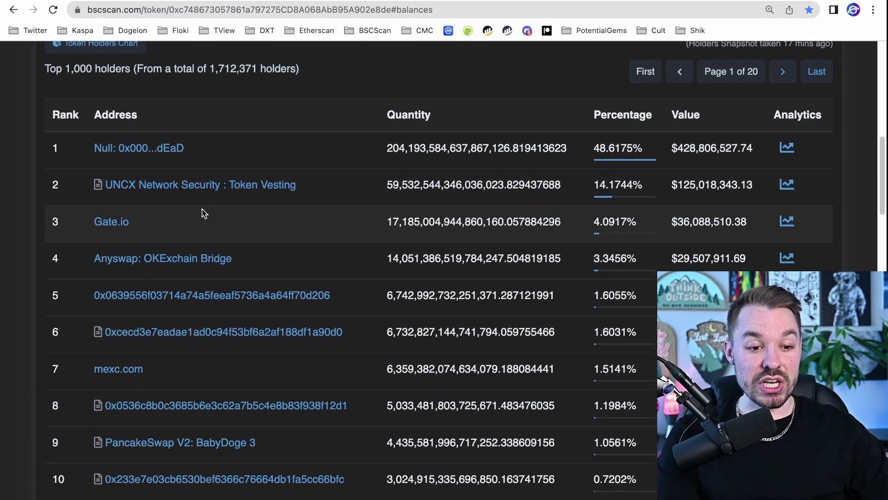
{"action": "scroll", "coordinate": [148, 217], "scroll_direction": "down", "scroll_amount": 1}
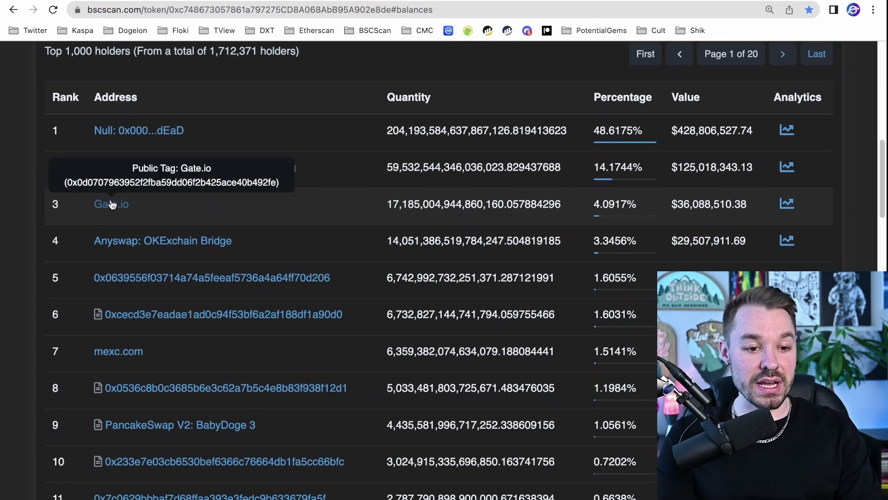
{"action": "scroll", "coordinate": [129, 217], "scroll_direction": "down", "scroll_amount": 3}
{"action": "scroll", "coordinate": [117, 287], "scroll_direction": "down", "scroll_amount": 3}
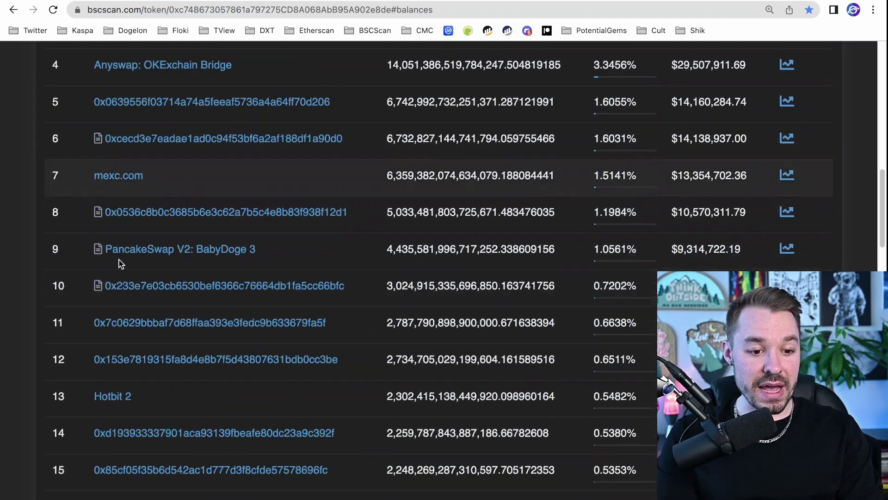
{"action": "scroll", "coordinate": [156, 235], "scroll_direction": "down", "scroll_amount": 6}
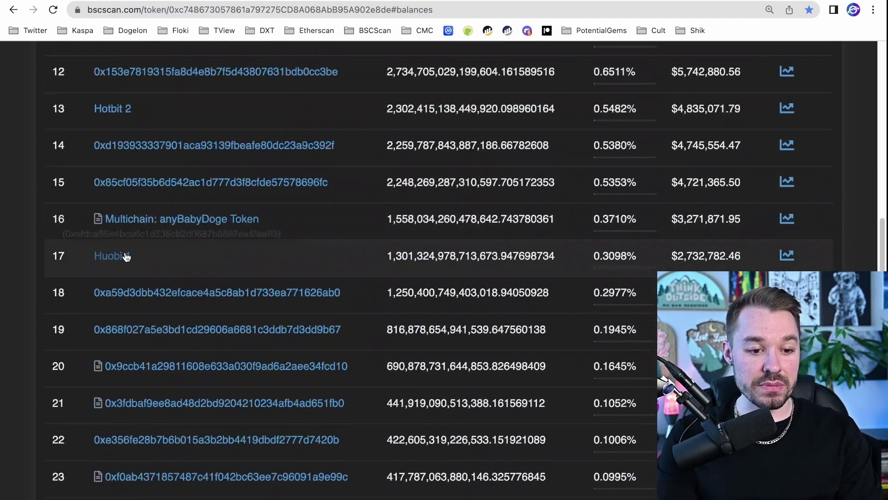
{"action": "scroll", "coordinate": [204, 254], "scroll_direction": "down", "scroll_amount": 5}
{"action": "scroll", "coordinate": [265, 254], "scroll_direction": "down", "scroll_amount": 4}
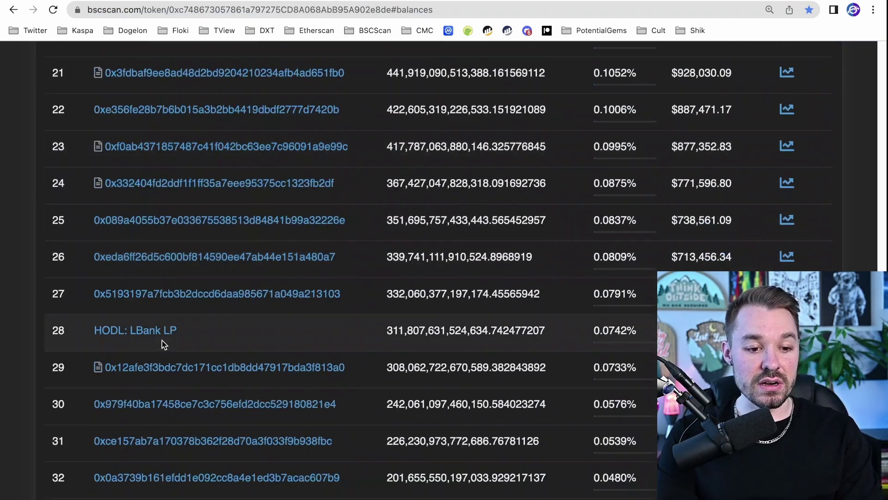
{"action": "scroll", "coordinate": [166, 341], "scroll_direction": "down", "scroll_amount": 13}
{"action": "scroll", "coordinate": [259, 343], "scroll_direction": "up", "scroll_amount": 14}
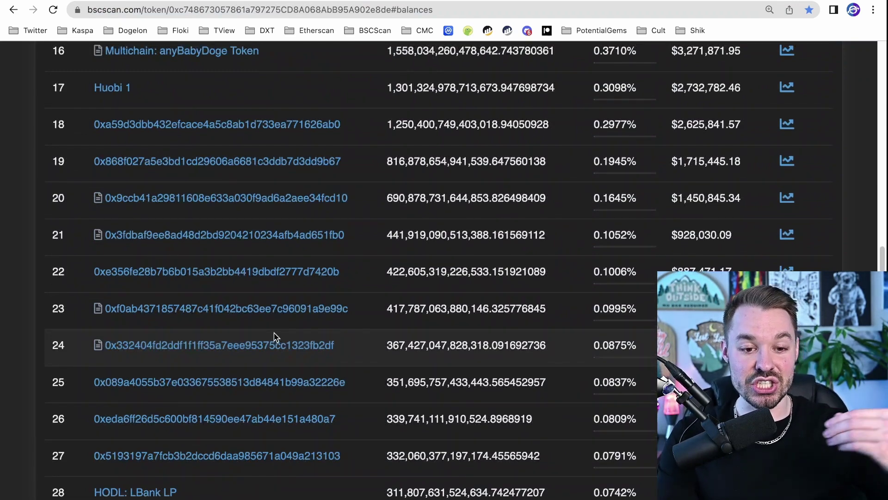
{"action": "scroll", "coordinate": [296, 176], "scroll_direction": "up", "scroll_amount": 3}
Step: Switch to Baby Doge Coin's CoinMarketCap markets page and examine the exchanges and trading pairs listing the coin
{"action": "key", "text": "ctrl+Tab"}
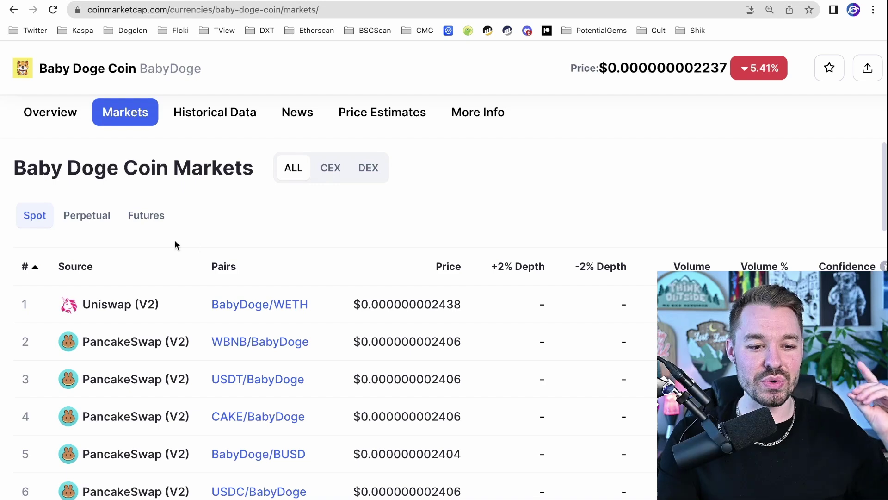
{"action": "scroll", "coordinate": [163, 234], "scroll_direction": "down", "scroll_amount": 2}
{"action": "scroll", "coordinate": [162, 237], "scroll_direction": "down", "scroll_amount": 2}
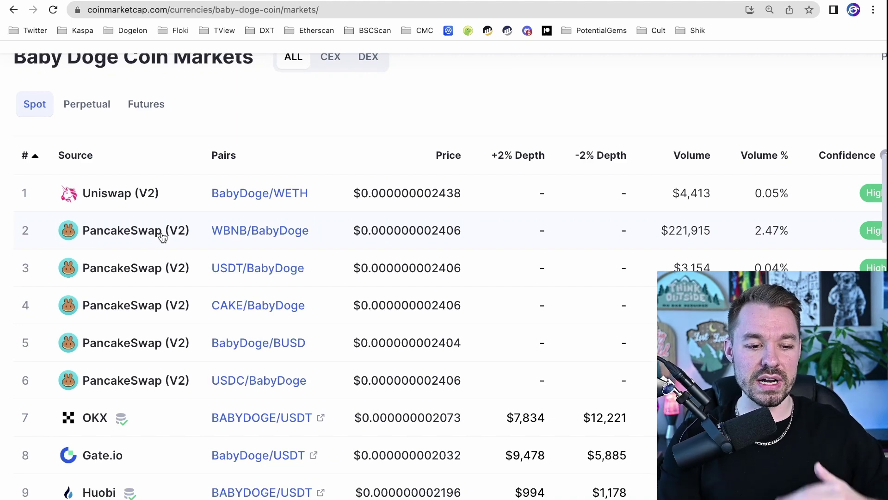
{"action": "scroll", "coordinate": [162, 236], "scroll_direction": "down", "scroll_amount": 5}
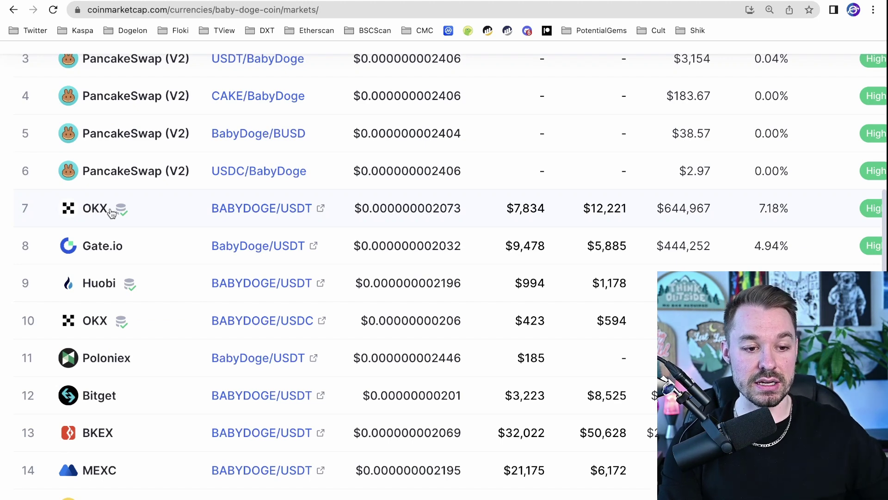
{"action": "scroll", "coordinate": [111, 212], "scroll_direction": "down", "scroll_amount": 4}
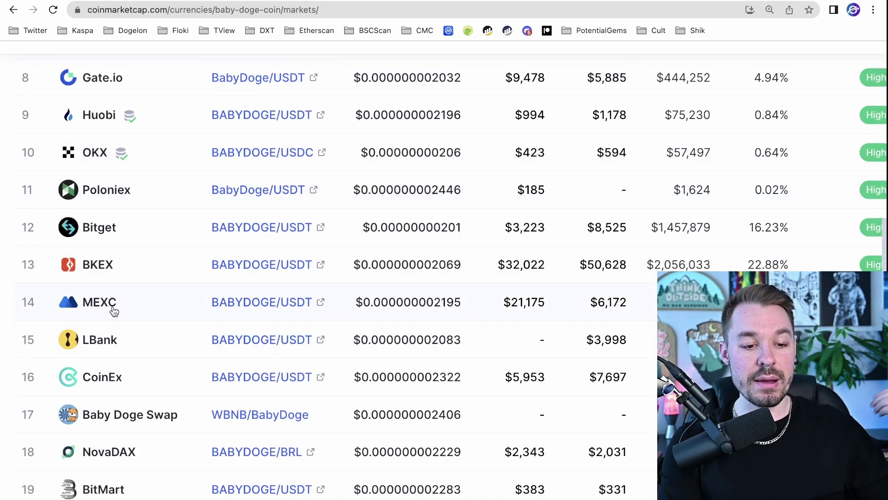
{"action": "scroll", "coordinate": [113, 311], "scroll_direction": "up", "scroll_amount": 3}
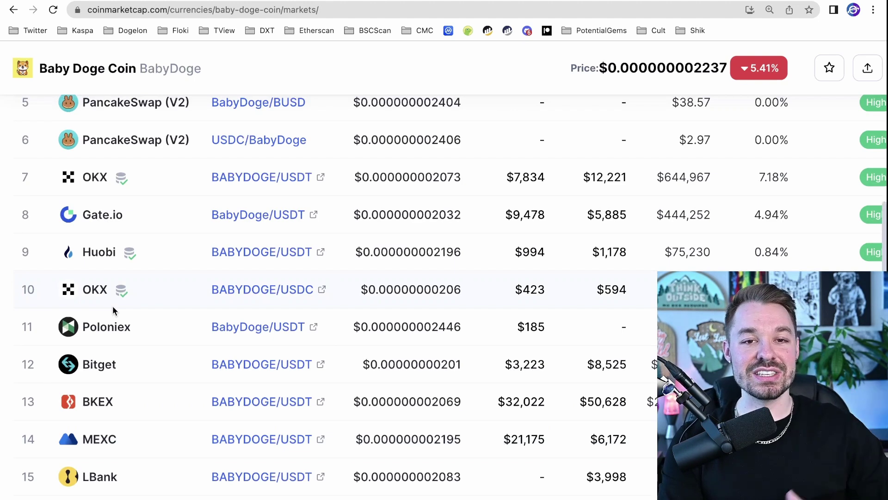
{"action": "scroll", "coordinate": [114, 311], "scroll_direction": "up", "scroll_amount": 4}
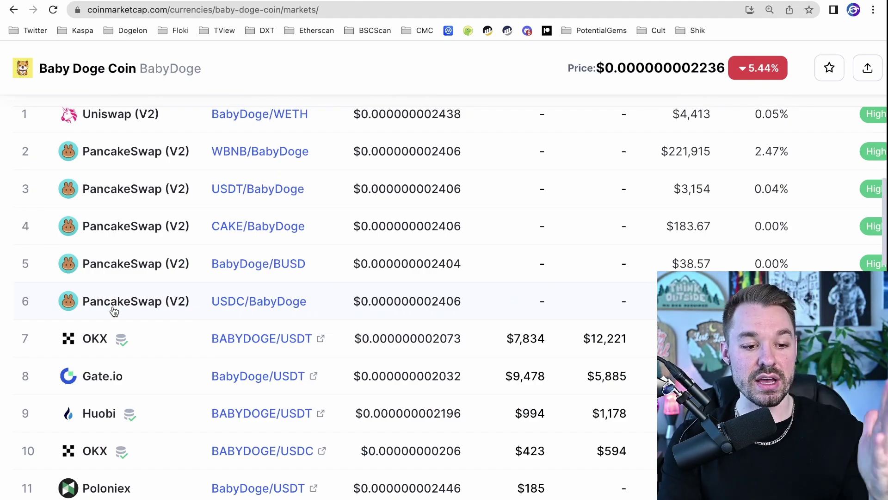
{"action": "scroll", "coordinate": [113, 311], "scroll_direction": "down", "scroll_amount": 18}
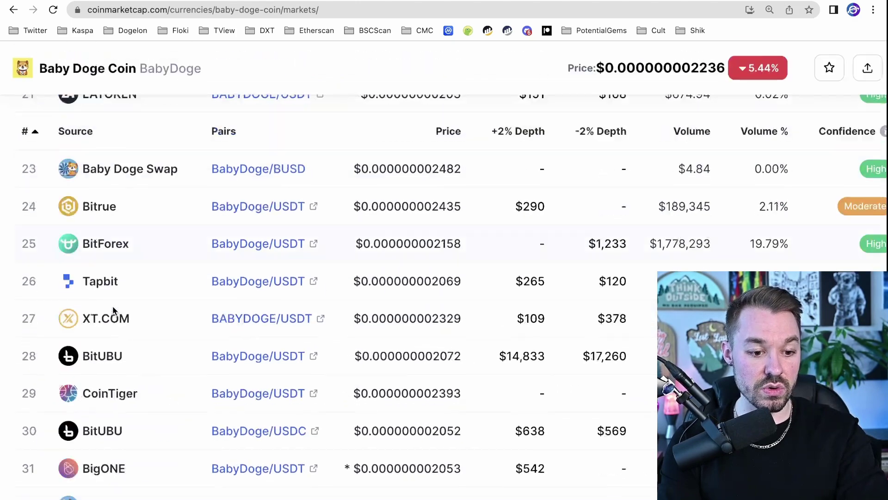
{"action": "scroll", "coordinate": [113, 310], "scroll_direction": "up", "scroll_amount": 19}
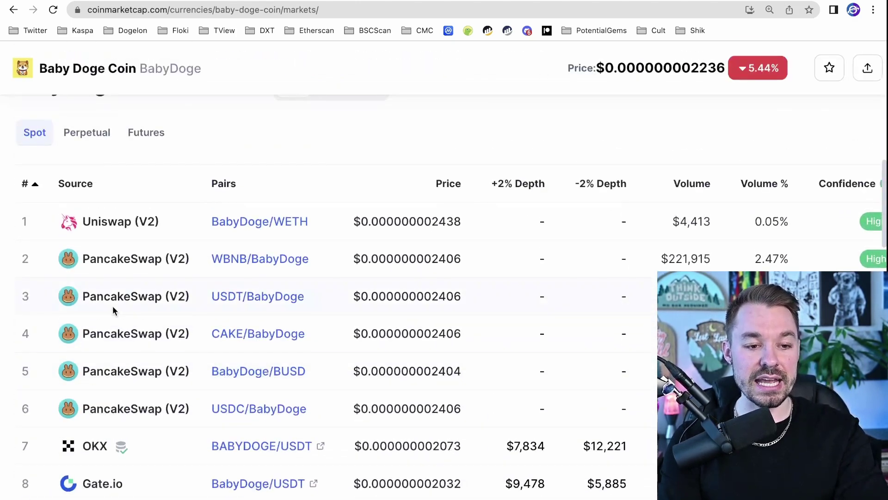
{"action": "scroll", "coordinate": [189, 287], "scroll_direction": "down", "scroll_amount": 2}
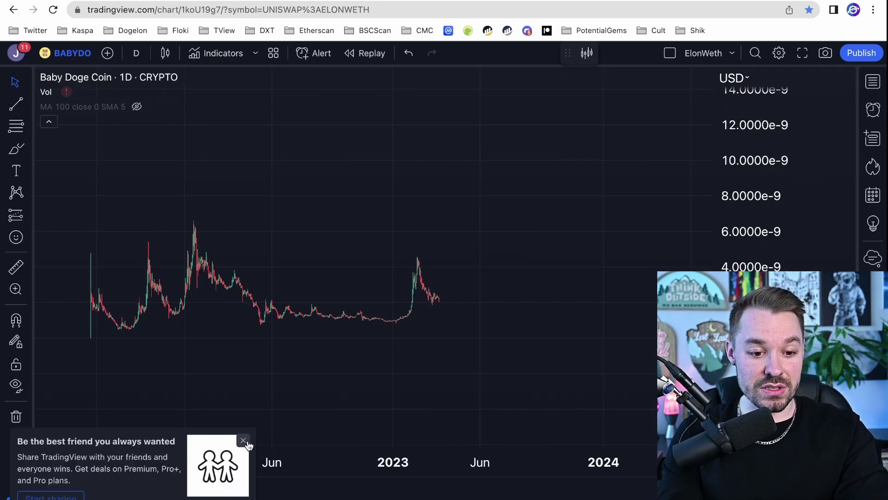
Step: Dismiss the sharing promotion on TradingView's Baby Doge Coin chart and brush a wavy vertical line at early 2024, reaching about 12.6e-9
{"action": "left_click", "coordinate": [243, 441]}
{"action": "left_click", "coordinate": [616, 79]}
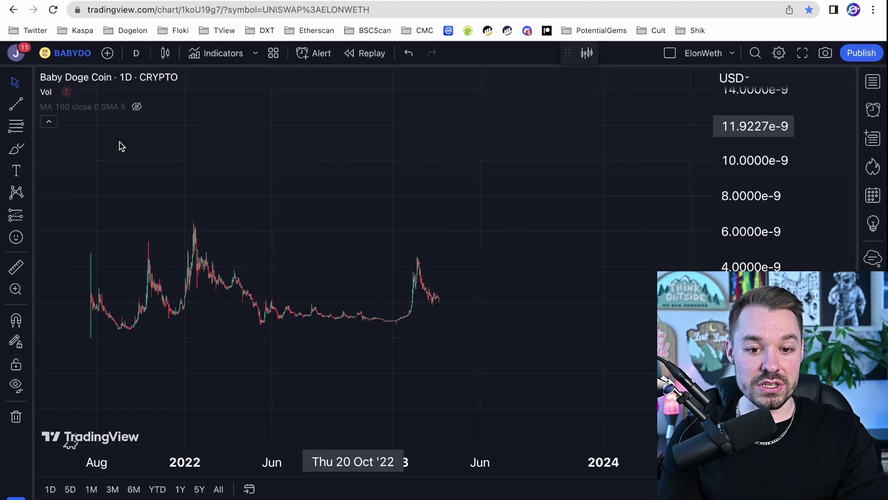
{"action": "left_click", "coordinate": [16, 148]}
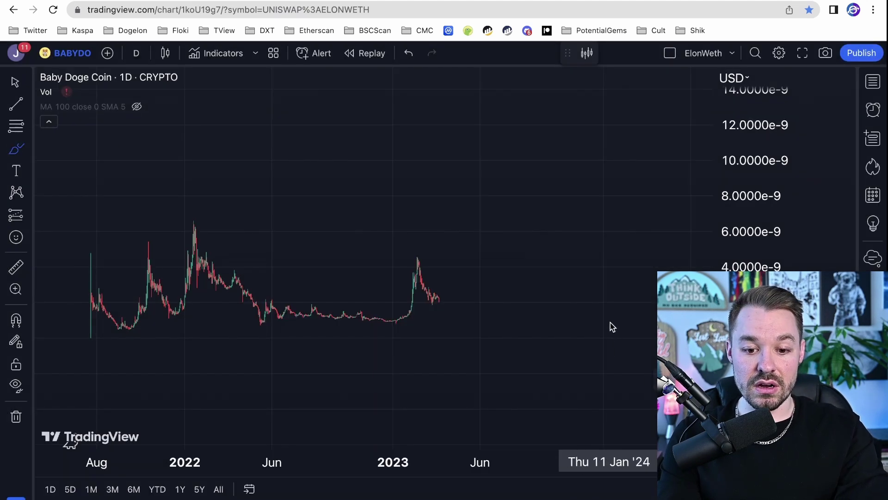
{"action": "mouse_move", "coordinate": [603, 312]}
{"action": "left_mouse_down"}
{"action": "mouse_move", "coordinate": [595, 213]}
{"action": "mouse_move", "coordinate": [607, 142]}
{"action": "mouse_move", "coordinate": [602, 114]}
{"action": "left_mouse_up"}
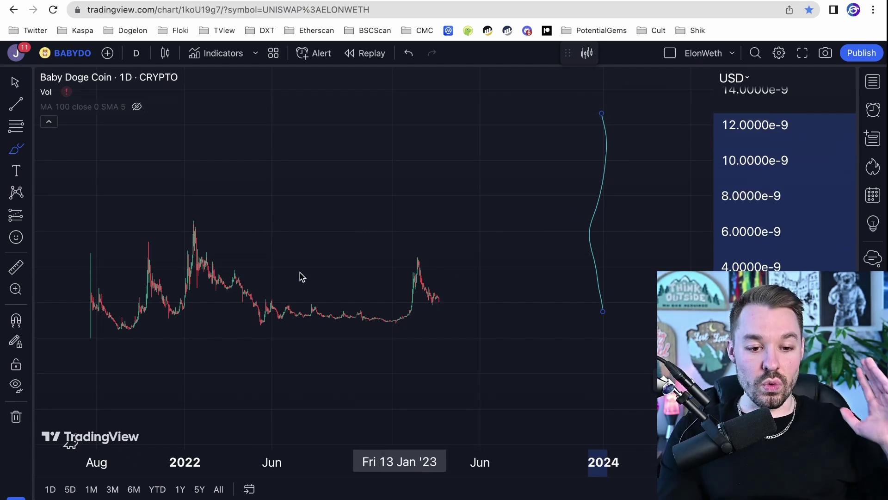
Step: Draw a nearly horizontal trend line through the price lows from about July 2021 to 28 January 2024, raising its starting point slightly
{"action": "left_click", "coordinate": [16, 104]}
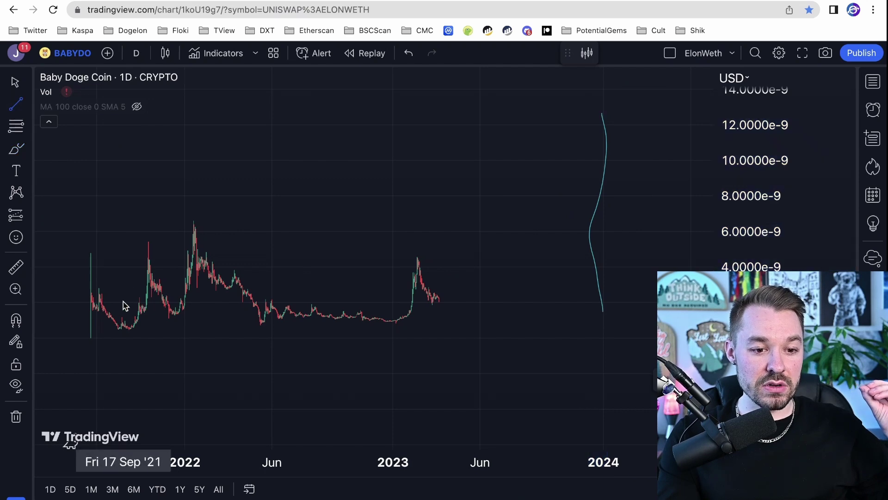
{"action": "left_click", "coordinate": [88, 321]}
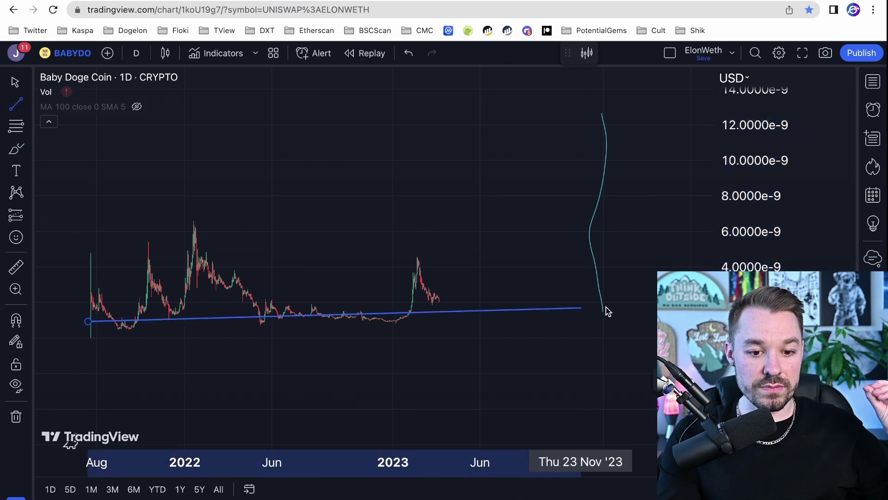
{"action": "left_click", "coordinate": [619, 305]}
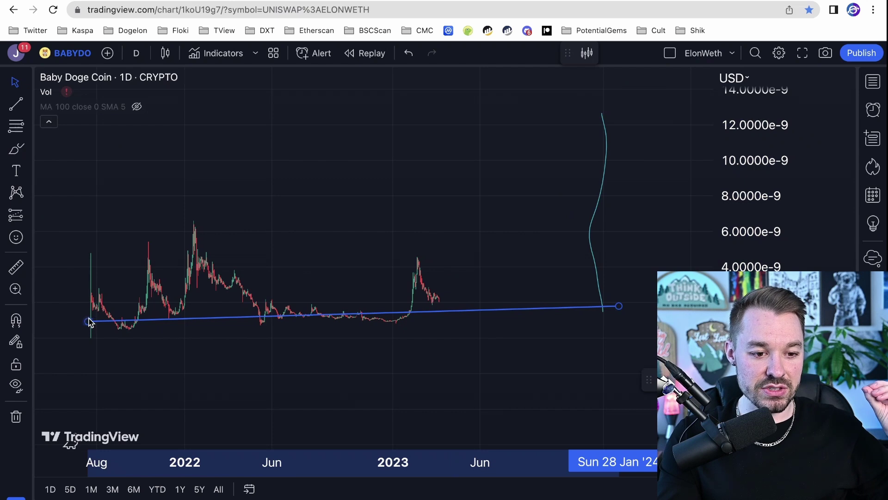
{"action": "left_click_drag", "start_coordinate": [89, 323], "coordinate": [88, 311]}
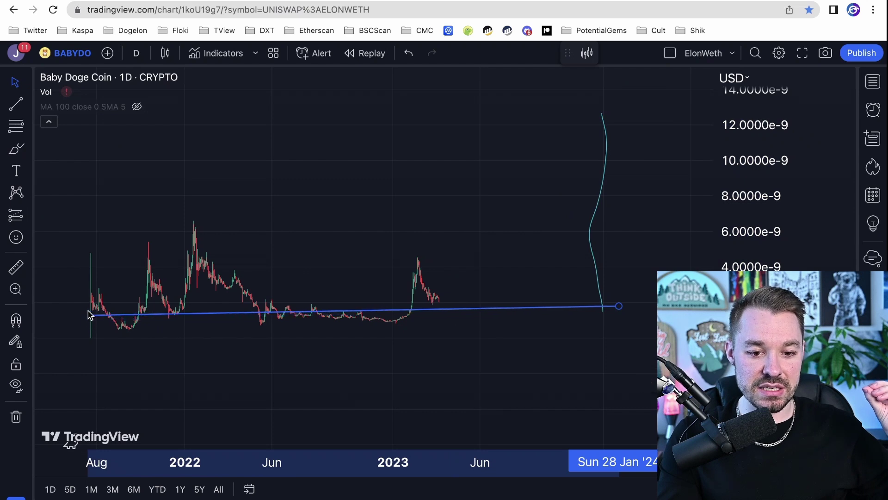
Step: Brush a projected price path from late March 2023 that dips to the trend line and rises to about 4e-9 in June 2023
{"action": "left_click", "coordinate": [19, 146]}
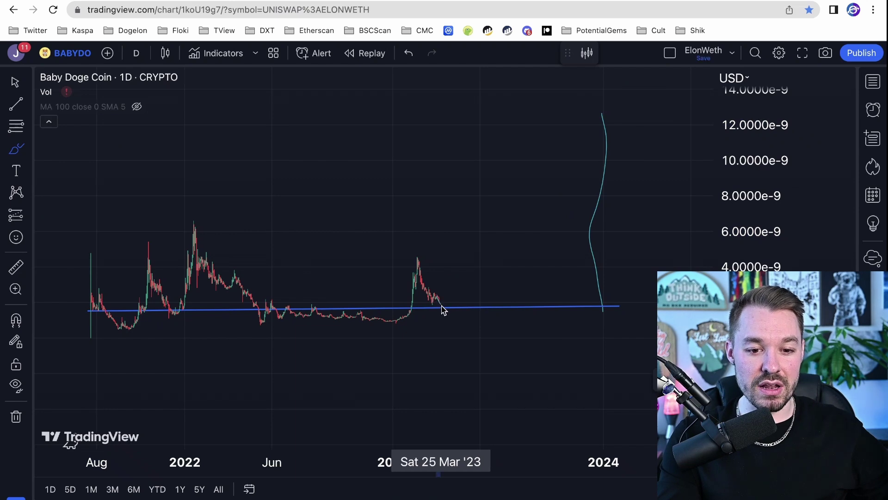
{"action": "mouse_move", "coordinate": [443, 309]}
{"action": "left_mouse_down"}
{"action": "mouse_move", "coordinate": [482, 319]}
{"action": "mouse_move", "coordinate": [485, 267]}
{"action": "left_mouse_up"}
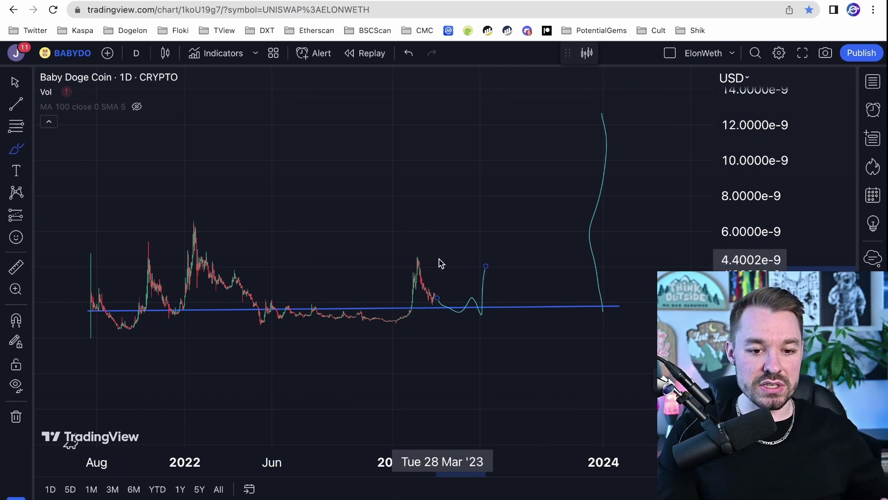
Step: Brush a near-horizontal resistance line at about 4.7e-9 across the early 2023 peak and a support line along the blue trend line
{"action": "left_click_drag", "start_coordinate": [386, 255], "coordinate": [544, 254]}
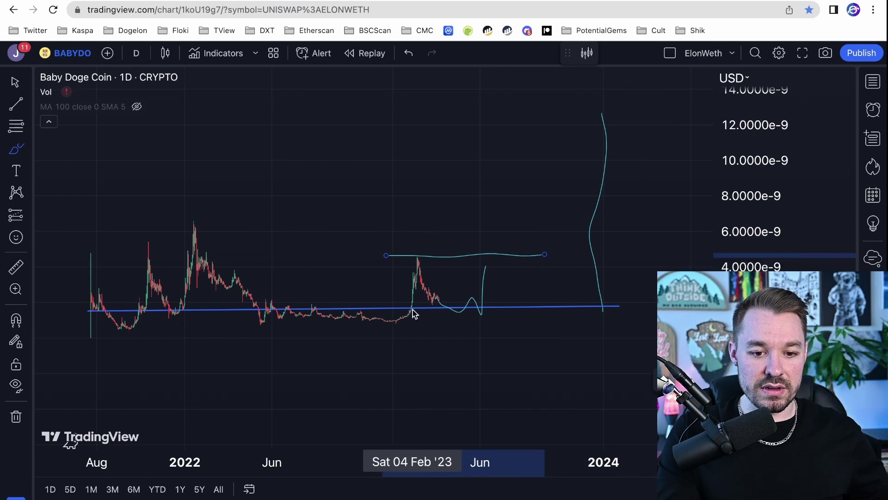
{"action": "left_click_drag", "start_coordinate": [417, 308], "coordinate": [570, 306]}
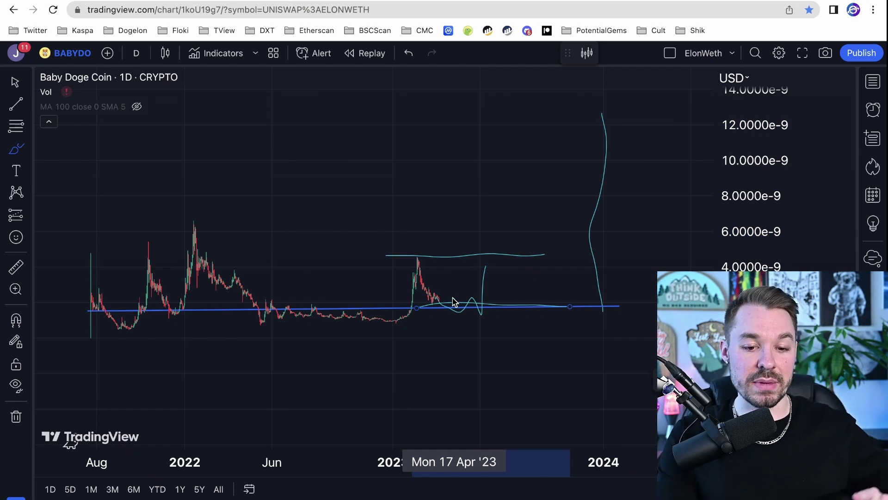
Step: Brush a price path oscillating between the resistance and support lines from June to late 2023 and circle its endpoint at about 3.3e-9
{"action": "left_click", "coordinate": [490, 264]}
{"action": "mouse_move", "coordinate": [497, 281]}
{"action": "left_mouse_down"}
{"action": "mouse_move", "coordinate": [511, 307]}
{"action": "mouse_move", "coordinate": [531, 257]}
{"action": "mouse_move", "coordinate": [547, 309]}
{"action": "mouse_move", "coordinate": [557, 242]}
{"action": "left_mouse_up"}
{"action": "left_click_drag", "start_coordinate": [570, 304], "coordinate": [594, 278]}
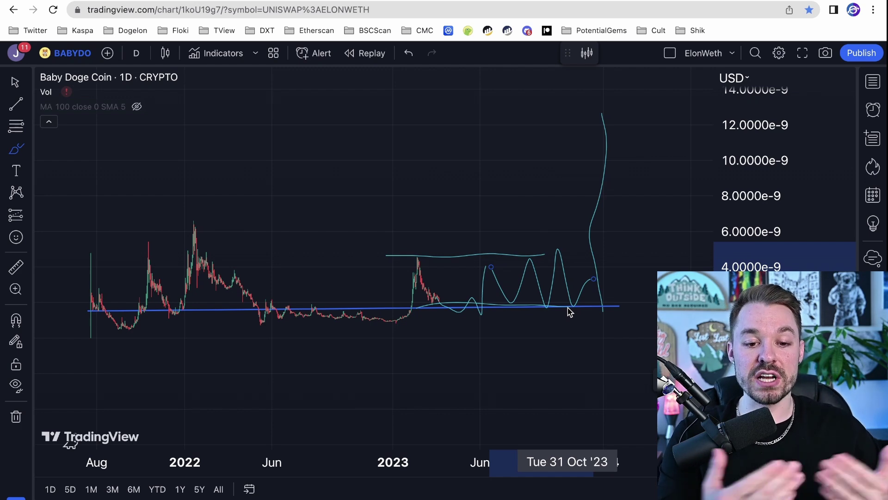
{"action": "mouse_move", "coordinate": [591, 274]}
{"action": "left_mouse_down"}
{"action": "mouse_move", "coordinate": [597, 295]}
{"action": "mouse_move", "coordinate": [598, 268]}
{"action": "left_mouse_up"}
Step: Switch to the BabyDogeCoin Price Predictions document, enter 0.000000003 as the 2023 prediction, and check the coin's price on CoinMarketCap
{"action": "left_click", "coordinate": [629, 1]}
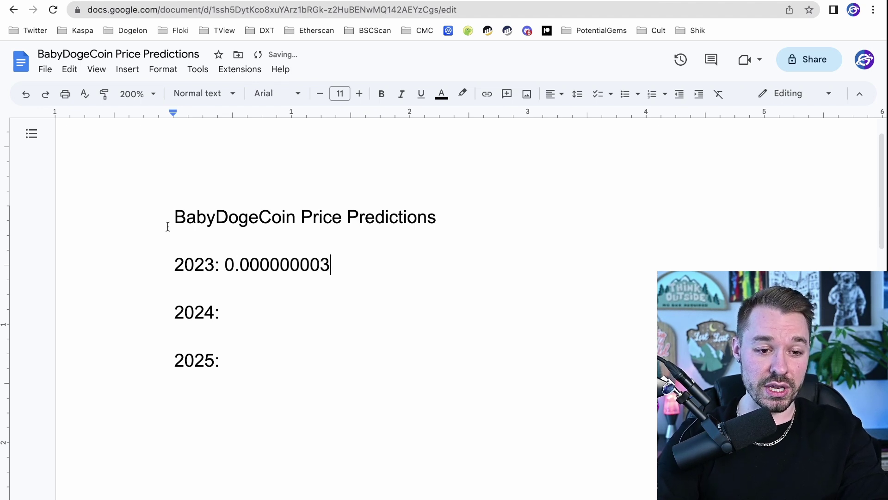
{"action": "left_click", "coordinate": [46, 1]}
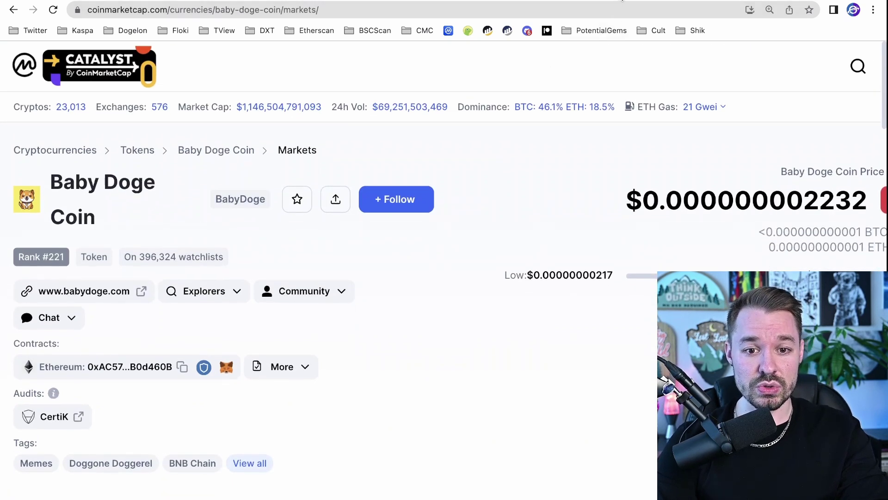
Step: Switch back to TradingView's Baby Doge Coin chart and remove all drawings while keeping the indicators
{"action": "left_click", "coordinate": [623, 1]}
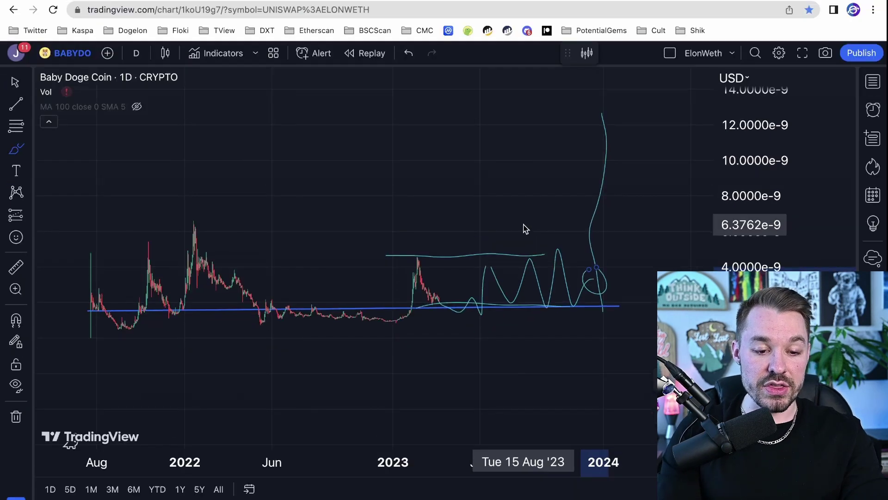
{"action": "scroll", "coordinate": [197, 184], "scroll_direction": "down", "scroll_amount": 3}
{"action": "left_click", "coordinate": [15, 82]}
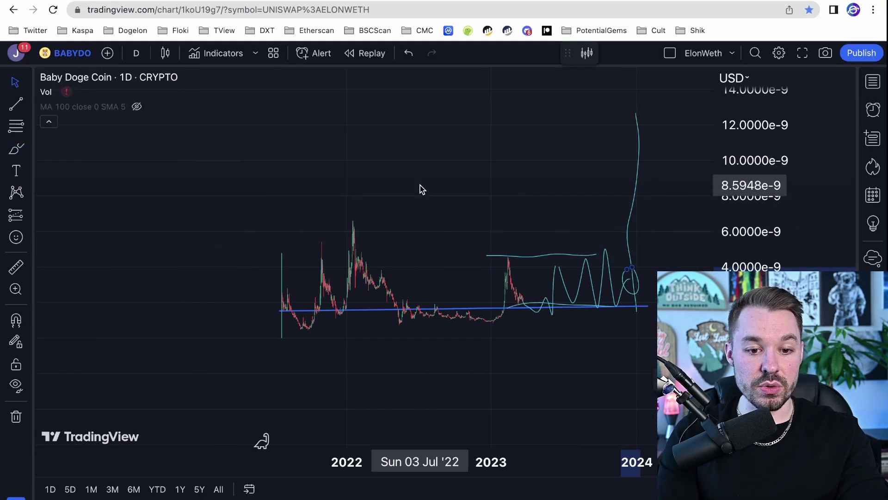
{"action": "mouse_move", "coordinate": [420, 187]}
{"action": "left_mouse_down"}
{"action": "mouse_move", "coordinate": [228, 206]}
{"action": "mouse_move", "coordinate": [196, 224]}
{"action": "left_mouse_up"}
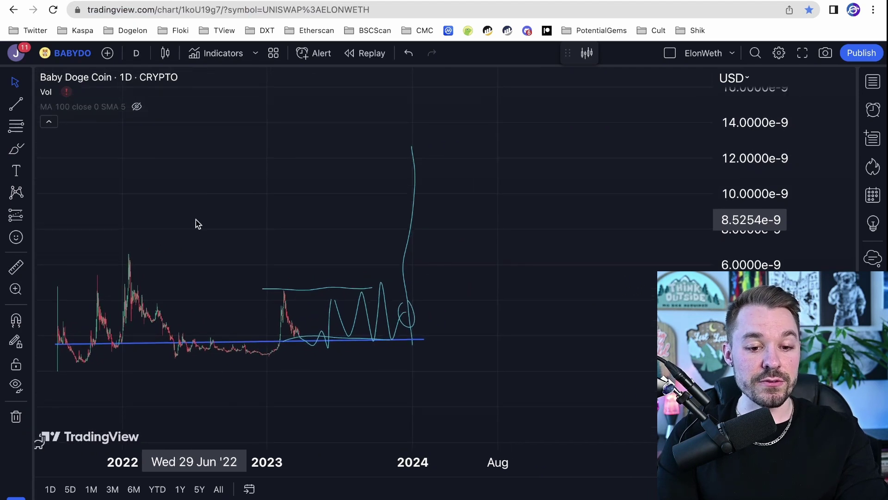
{"action": "scroll", "coordinate": [476, 240], "scroll_direction": "up", "scroll_amount": 2}
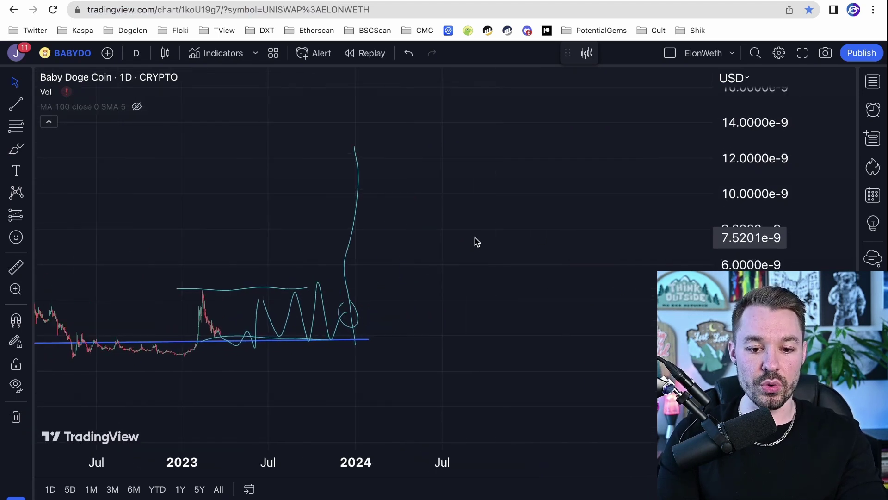
{"action": "mouse_move", "coordinate": [555, 216]}
{"action": "left_mouse_down"}
{"action": "mouse_move", "coordinate": [644, 234]}
{"action": "mouse_move", "coordinate": [557, 246]}
{"action": "left_mouse_up"}
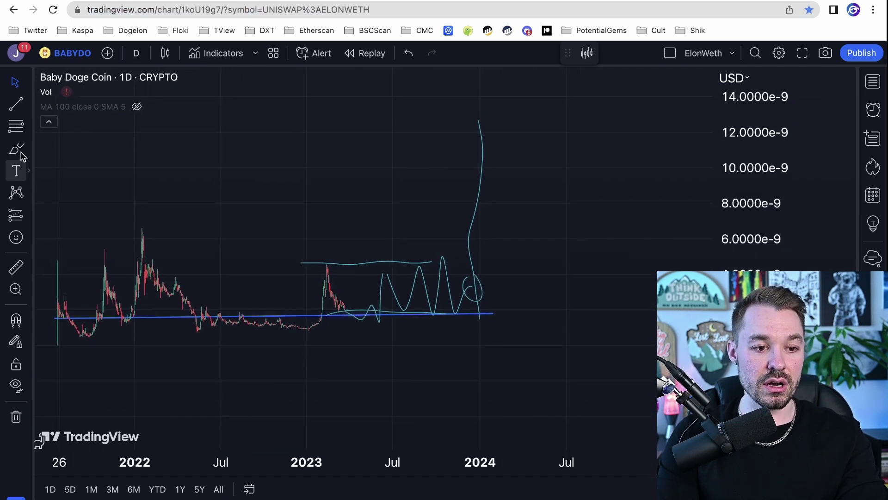
{"action": "left_click", "coordinate": [16, 416]}
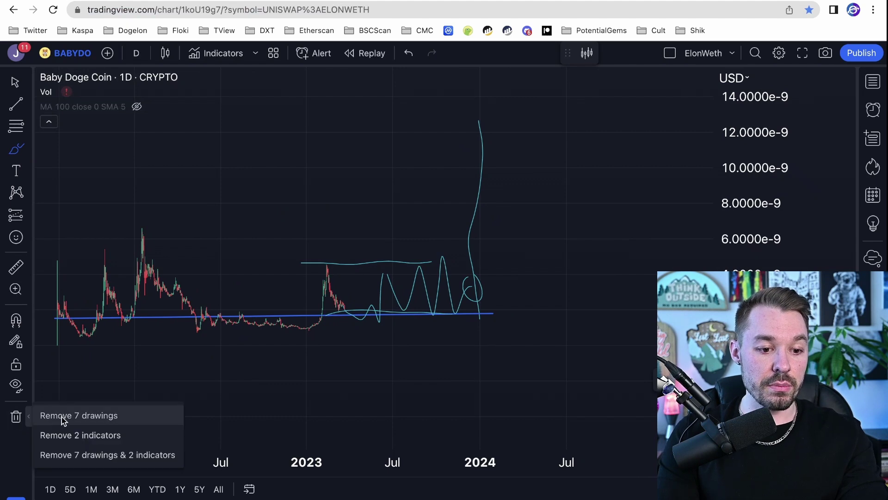
{"action": "left_click", "coordinate": [62, 417]}
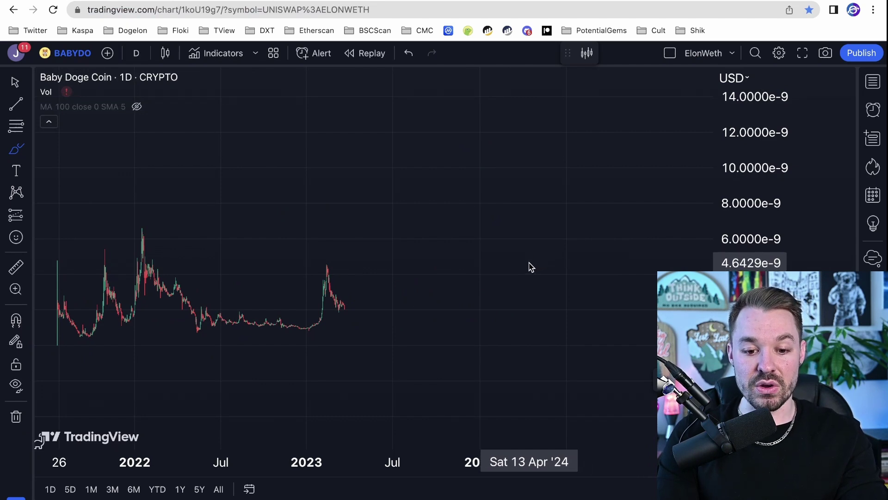
Step: Brush a small circle at about 4e-9 in March 2024 and an upward arrow from it to about 6.4e-9 in autumn 2024
{"action": "mouse_move", "coordinate": [528, 266]}
{"action": "left_mouse_down"}
{"action": "mouse_move", "coordinate": [509, 272]}
{"action": "mouse_move", "coordinate": [519, 283]}
{"action": "mouse_move", "coordinate": [536, 274]}
{"action": "mouse_move", "coordinate": [521, 266]}
{"action": "left_mouse_up"}
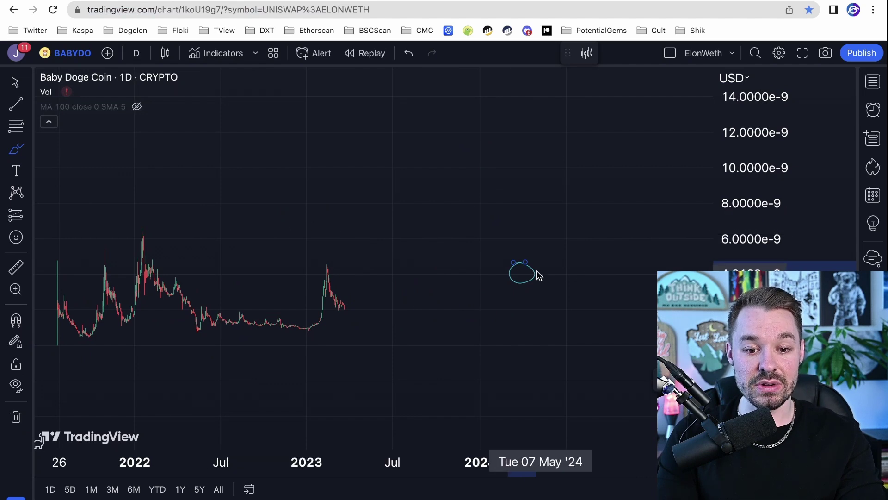
{"action": "mouse_move", "coordinate": [522, 279]}
{"action": "left_mouse_down"}
{"action": "mouse_move", "coordinate": [617, 231]}
{"action": "mouse_move", "coordinate": [597, 241]}
{"action": "mouse_move", "coordinate": [625, 250]}
{"action": "left_mouse_up"}
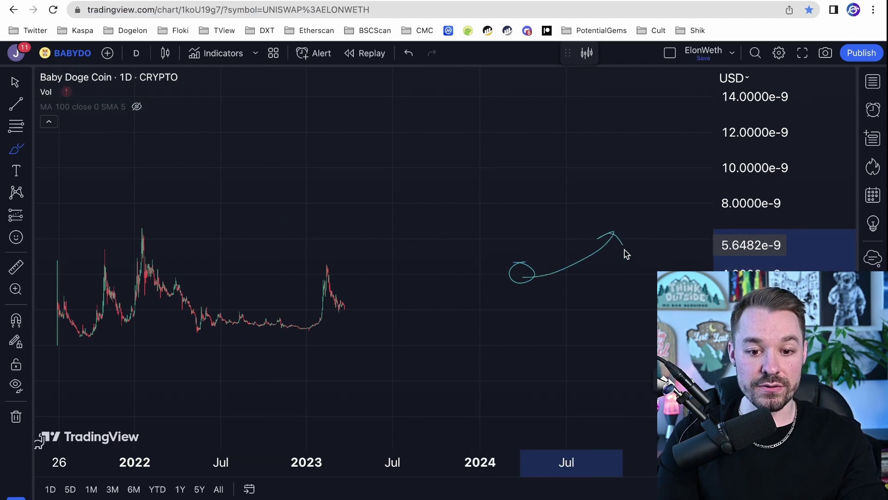
Step: Brush an oscillating price path from April 2023 into the early 2024 circle and dismiss the bank failure stream promotion
{"action": "left_click", "coordinate": [16, 82]}
{"action": "scroll", "coordinate": [431, 231], "scroll_direction": "down", "scroll_amount": 2}
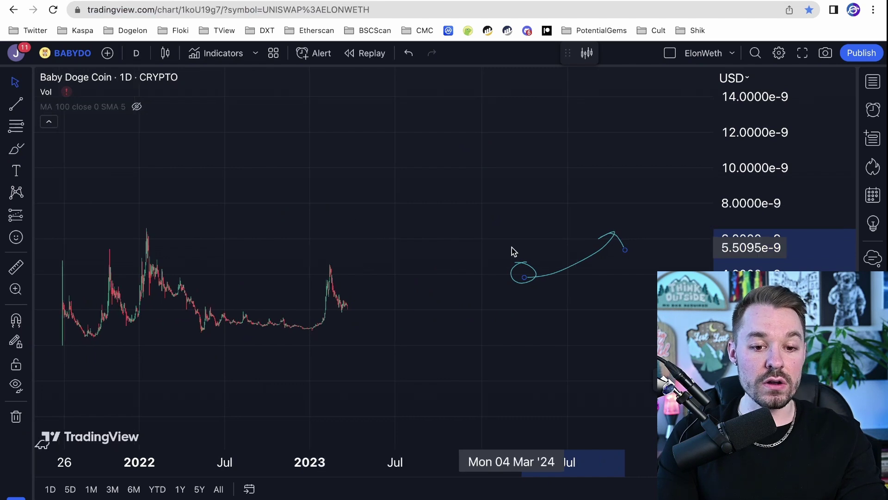
{"action": "scroll", "coordinate": [477, 249], "scroll_direction": "right", "scroll_amount": 2}
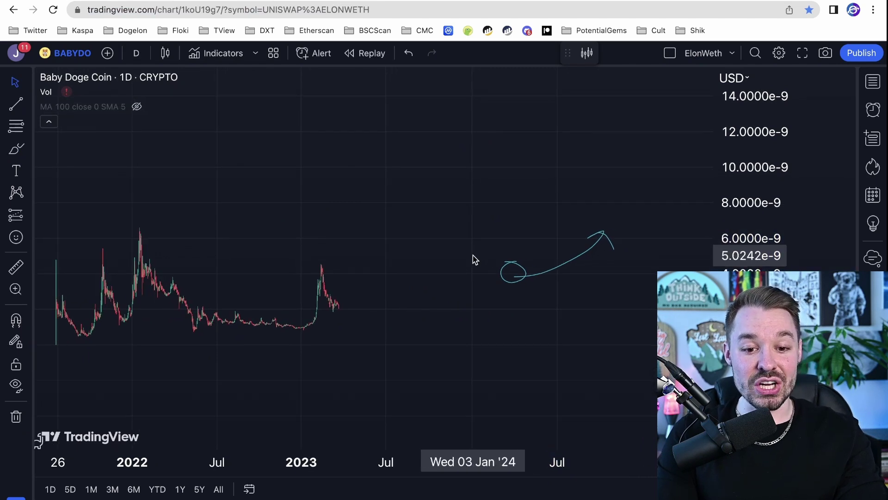
{"action": "left_click", "coordinate": [16, 148]}
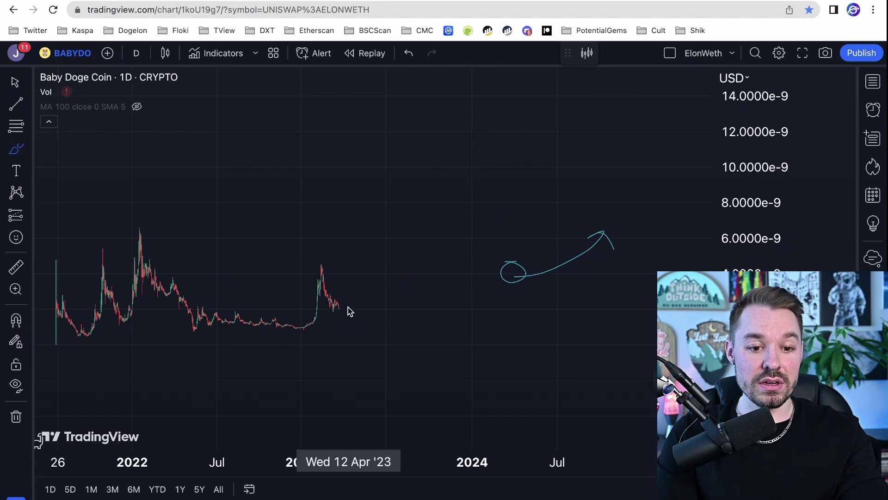
{"action": "mouse_move", "coordinate": [343, 305]}
{"action": "left_mouse_down"}
{"action": "mouse_move", "coordinate": [357, 288]}
{"action": "mouse_move", "coordinate": [368, 316]}
{"action": "mouse_move", "coordinate": [399, 278]}
{"action": "mouse_move", "coordinate": [410, 320]}
{"action": "mouse_move", "coordinate": [422, 264]}
{"action": "mouse_move", "coordinate": [439, 319]}
{"action": "mouse_move", "coordinate": [468, 277]}
{"action": "mouse_move", "coordinate": [514, 280]}
{"action": "mouse_move", "coordinate": [502, 262]}
{"action": "mouse_move", "coordinate": [512, 294]}
{"action": "mouse_move", "coordinate": [507, 251]}
{"action": "left_mouse_up"}
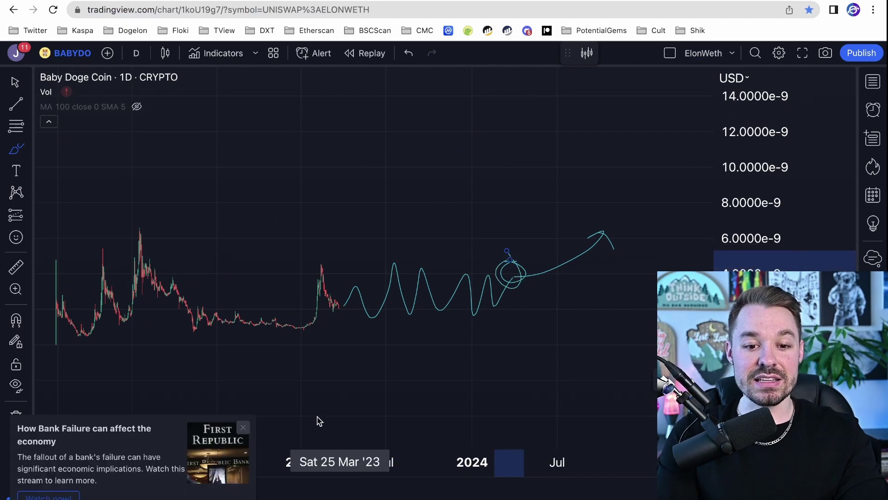
{"action": "left_click", "coordinate": [244, 428]}
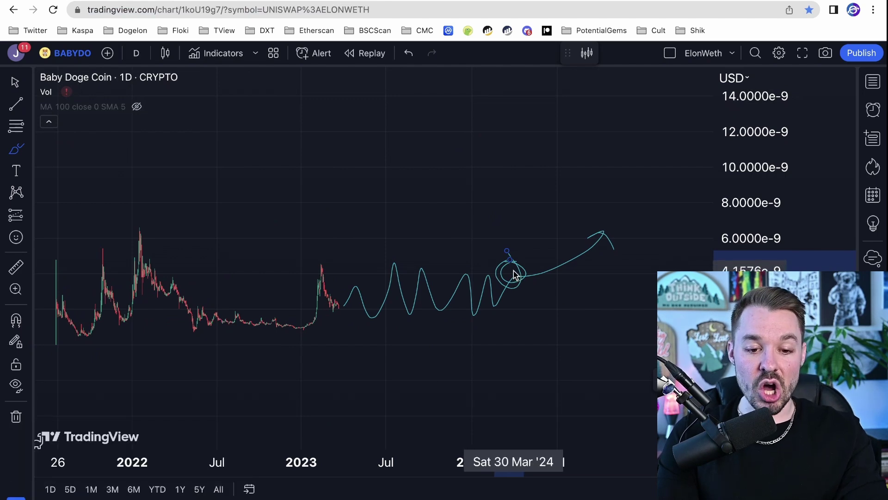
Step: Extend the projected path in rising waves into early 2025 and draw a trend line from the 12 January 2022 peak to about 6.7e-9
{"action": "mouse_move", "coordinate": [508, 252]}
{"action": "left_mouse_down"}
{"action": "mouse_move", "coordinate": [512, 273]}
{"action": "mouse_move", "coordinate": [532, 287]}
{"action": "mouse_move", "coordinate": [561, 252]}
{"action": "mouse_move", "coordinate": [565, 287]}
{"action": "mouse_move", "coordinate": [582, 249]}
{"action": "mouse_move", "coordinate": [632, 242]}
{"action": "mouse_move", "coordinate": [644, 261]}
{"action": "mouse_move", "coordinate": [660, 224]}
{"action": "mouse_move", "coordinate": [670, 237]}
{"action": "mouse_move", "coordinate": [668, 227]}
{"action": "left_mouse_up"}
{"action": "left_click", "coordinate": [16, 104]}
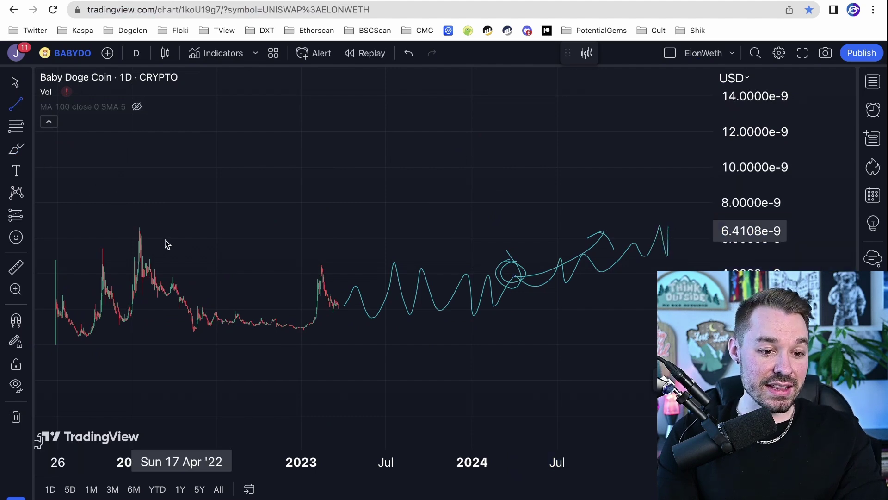
{"action": "left_click", "coordinate": [138, 228]}
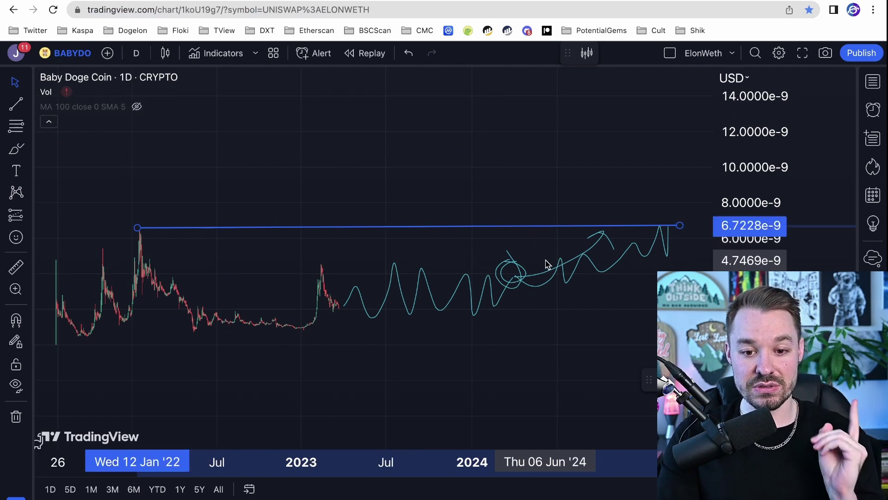
Step: Switch to Baby Doge Coin's CoinMarketCap markets page and examine its market cap, volume and supply figures
{"action": "key", "text": "ctrl+Tab"}
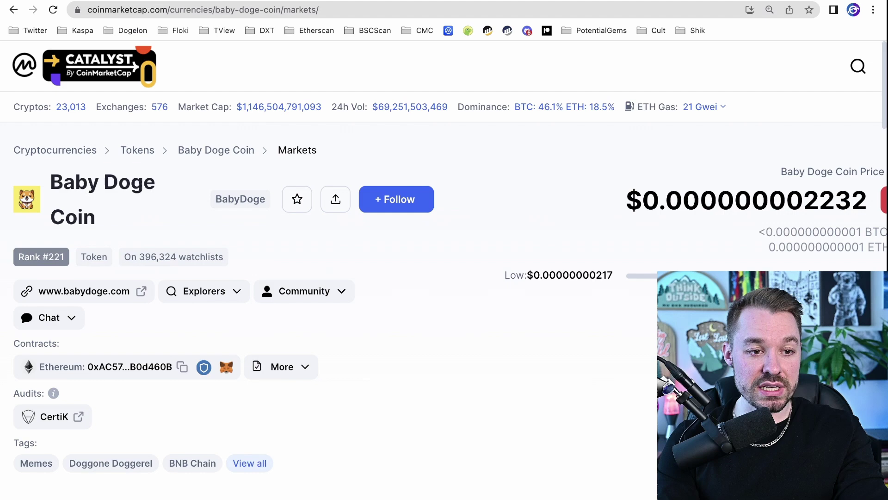
{"action": "scroll", "coordinate": [145, 363], "scroll_direction": "down", "scroll_amount": 15}
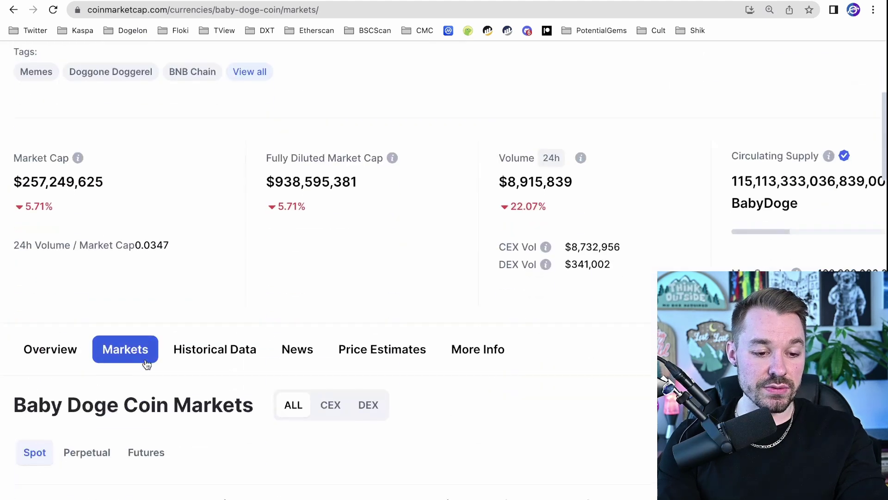
{"action": "scroll", "coordinate": [145, 363], "scroll_direction": "down", "scroll_amount": 3}
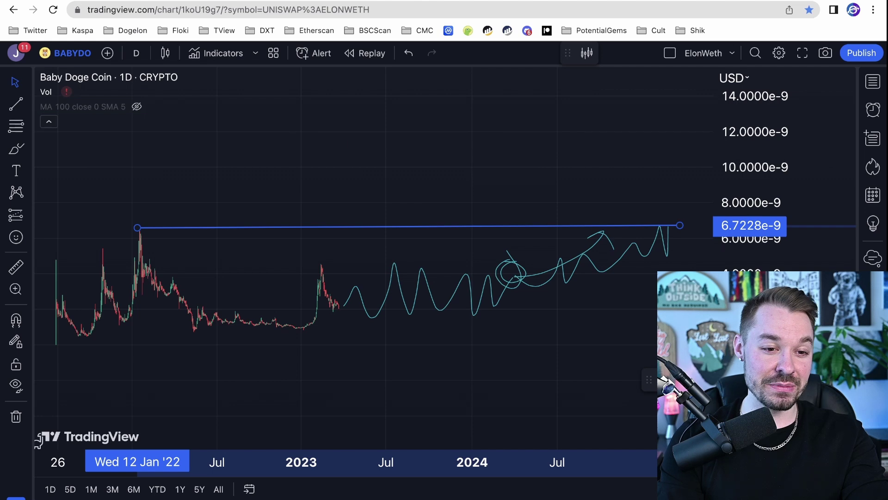
Step: Return to the TradingView chart and clear the 2024 projection drawings
{"action": "left_click", "coordinate": [193, 3]}
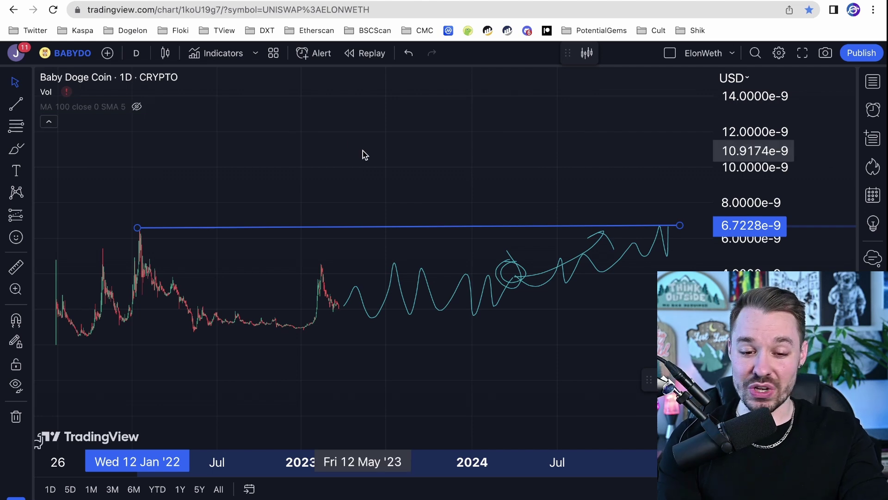
{"action": "left_click", "coordinate": [16, 417]}
{"action": "left_click", "coordinate": [93, 414]}
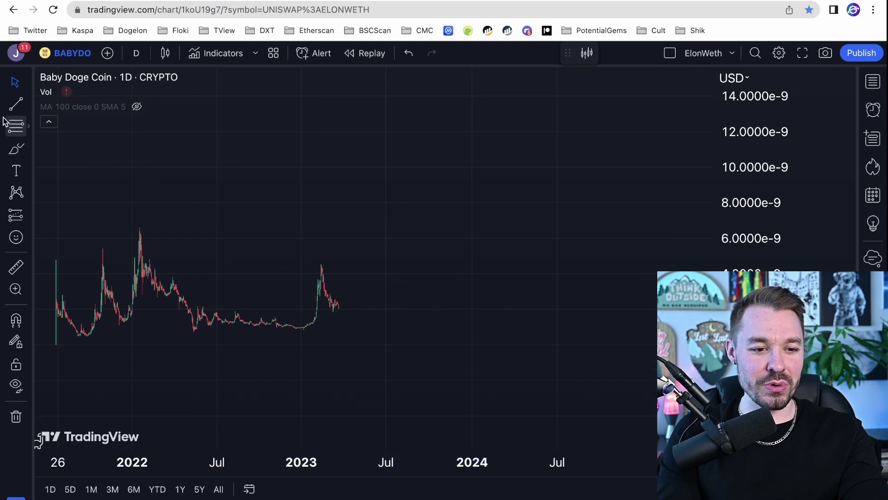
Step: Brush an oscillating price path from April 2023 to mid-2024 and continue it with an arrow rising to about 6.8e-9 in late 2025
{"action": "scroll", "coordinate": [353, 311], "scroll_direction": "down", "scroll_amount": 2}
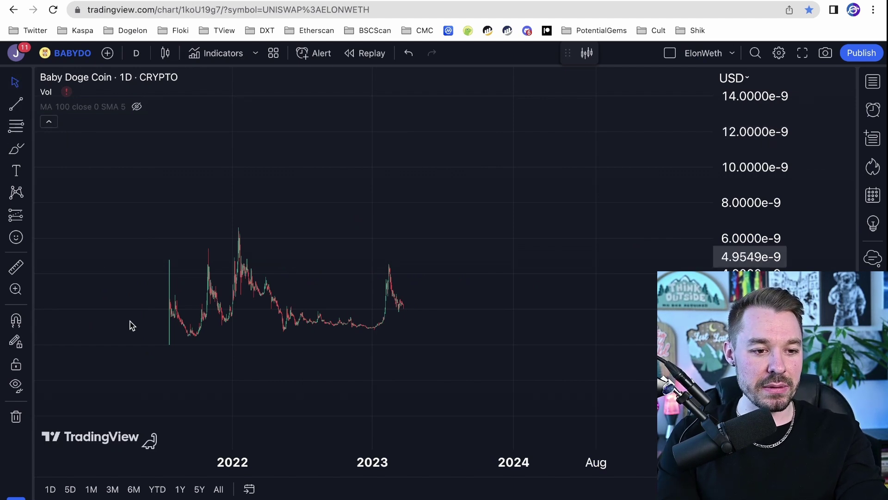
{"action": "left_click_drag", "start_coordinate": [358, 271], "coordinate": [291, 277]}
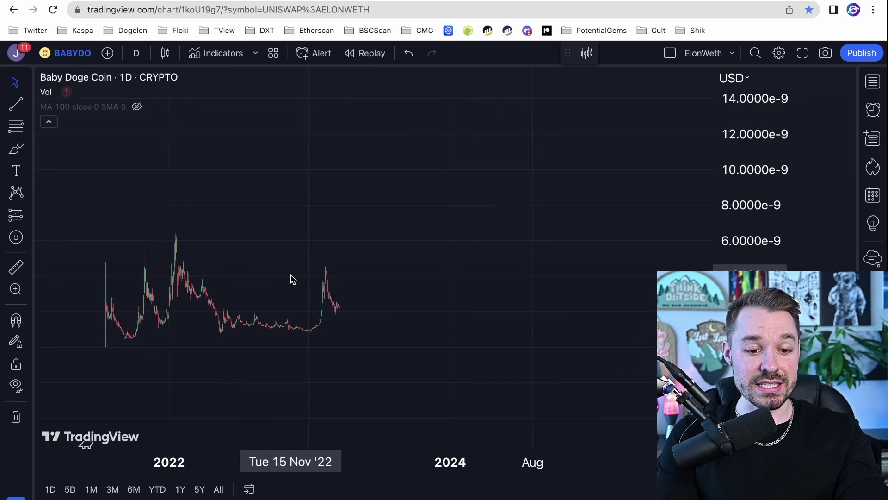
{"action": "scroll", "coordinate": [312, 279], "scroll_direction": "down", "scroll_amount": 2}
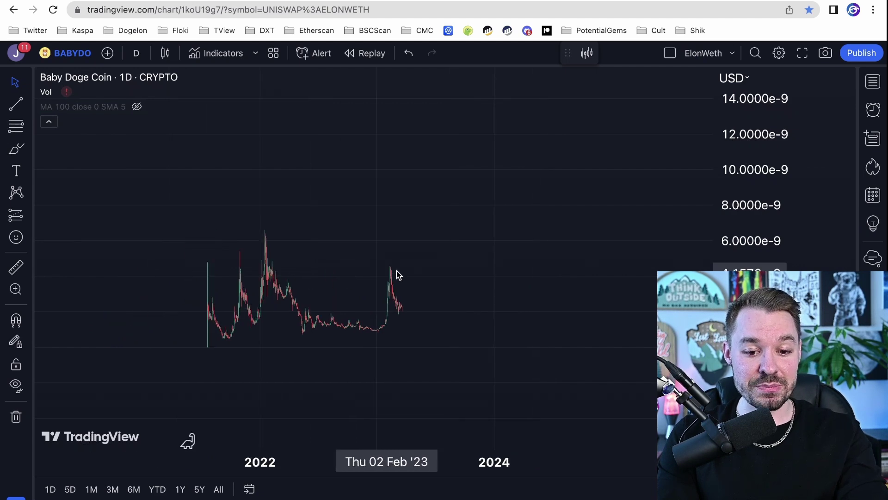
{"action": "scroll", "coordinate": [396, 276], "scroll_direction": "right", "scroll_amount": 5}
{"action": "left_click", "coordinate": [16, 148]}
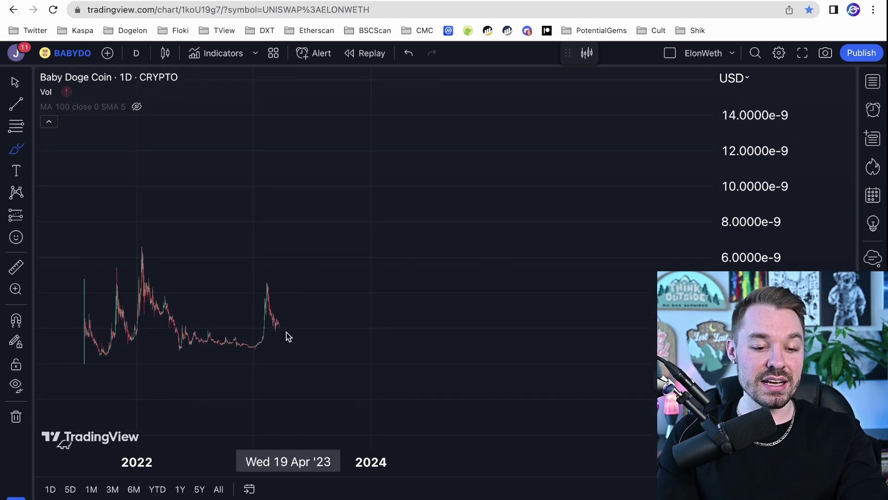
{"action": "mouse_move", "coordinate": [286, 326]}
{"action": "left_mouse_down"}
{"action": "mouse_move", "coordinate": [298, 334]}
{"action": "mouse_move", "coordinate": [323, 293]}
{"action": "mouse_move", "coordinate": [369, 301]}
{"action": "mouse_move", "coordinate": [390, 352]}
{"action": "mouse_move", "coordinate": [426, 317]}
{"action": "mouse_move", "coordinate": [443, 284]}
{"action": "mouse_move", "coordinate": [445, 302]}
{"action": "mouse_move", "coordinate": [445, 280]}
{"action": "left_mouse_up"}
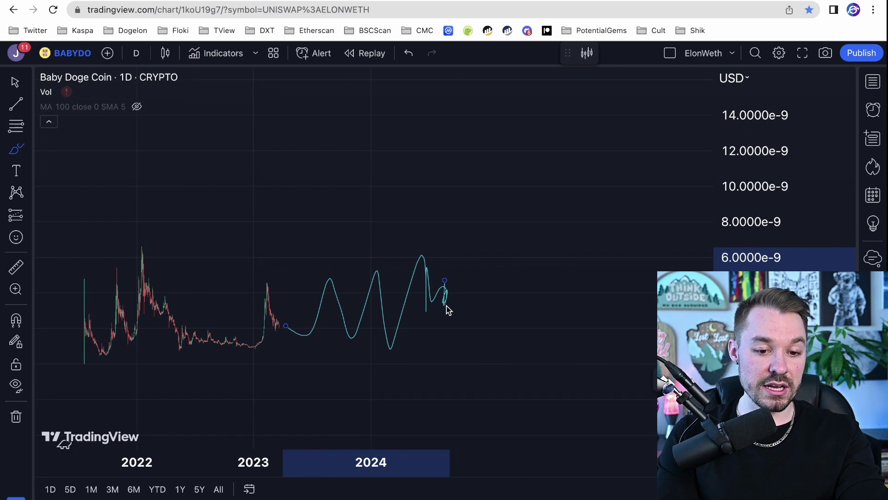
{"action": "mouse_move", "coordinate": [444, 305]}
{"action": "left_mouse_down"}
{"action": "mouse_move", "coordinate": [479, 304]}
{"action": "mouse_move", "coordinate": [587, 240]}
{"action": "mouse_move", "coordinate": [549, 242]}
{"action": "left_mouse_up"}
Step: Draw a nearly horizontal trend line along the early 2022 peak from 31 August 2021 to about 6.5e-9 beyond the projected arrow, then deselect it
{"action": "left_click", "coordinate": [16, 104]}
{"action": "left_click_drag", "start_coordinate": [97, 249], "coordinate": [212, 254]}
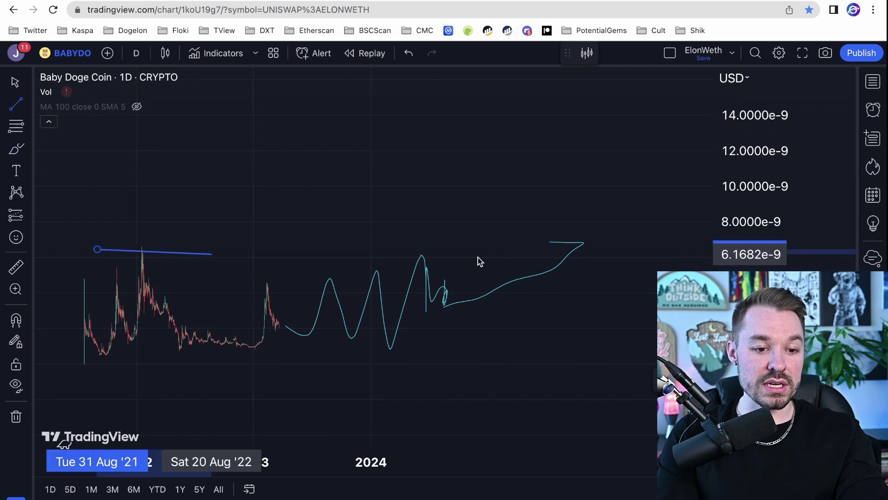
{"action": "left_click_drag", "start_coordinate": [479, 257], "coordinate": [682, 248]}
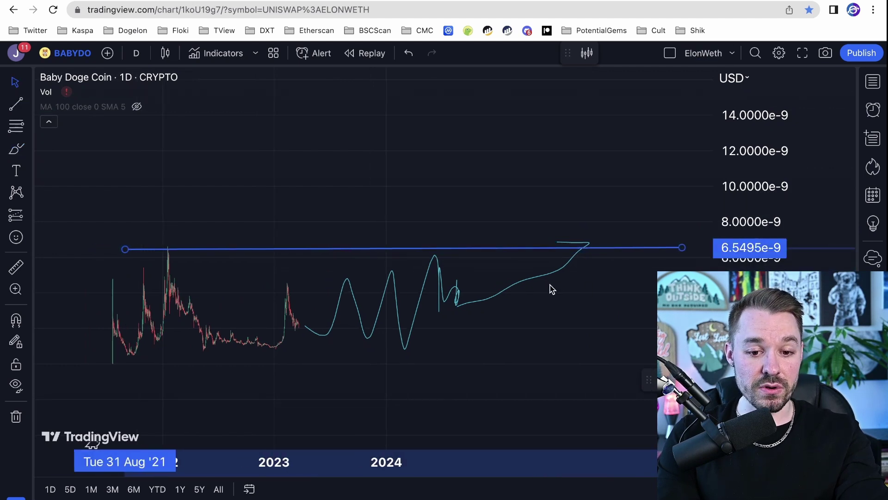
{"action": "left_click", "coordinate": [28, 83]}
{"action": "left_click", "coordinate": [396, 258]}
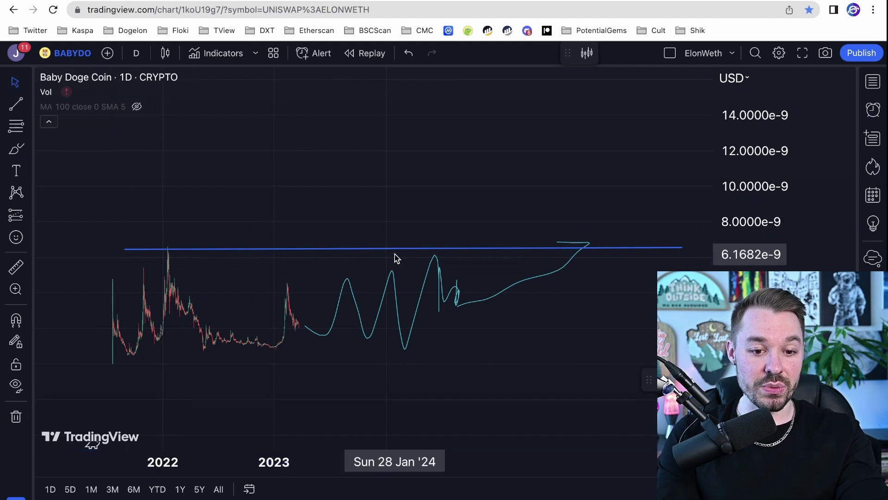
{"action": "left_click_drag", "start_coordinate": [397, 258], "coordinate": [353, 244]}
{"action": "left_click_drag", "start_coordinate": [415, 254], "coordinate": [257, 258]}
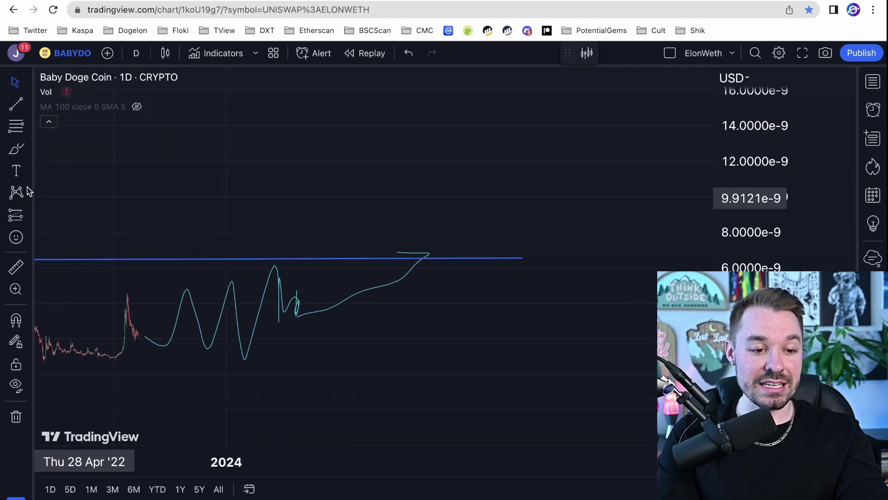
Step: Brush a steep rising stroke from the tip of the projected late-2025 arrow up beyond the 16e-9 price level
{"action": "left_click", "coordinate": [16, 148]}
{"action": "mouse_move", "coordinate": [432, 258]}
{"action": "left_mouse_down"}
{"action": "mouse_move", "coordinate": [462, 136]}
{"action": "mouse_move", "coordinate": [506, 162]}
{"action": "mouse_move", "coordinate": [547, 75]}
{"action": "left_mouse_up"}
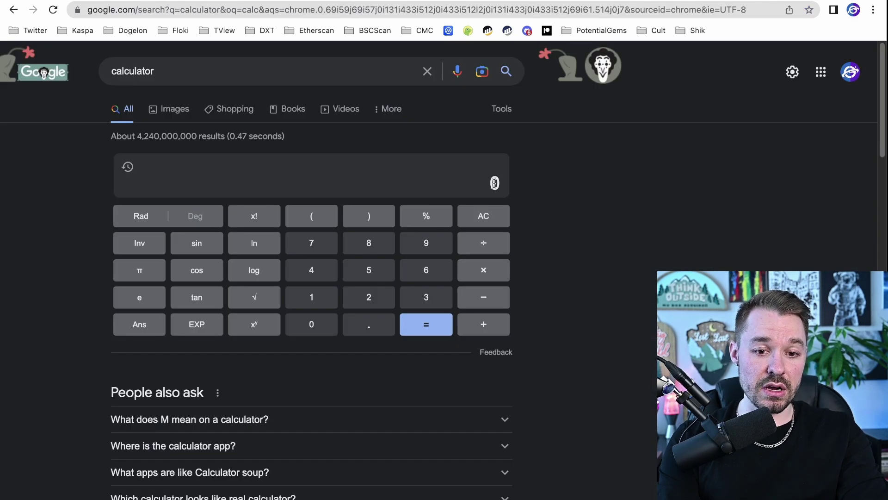
Step: Switch to the Google calculator and enter 80000 as the projected market cap in millions
{"action": "left_click", "coordinate": [494, 184]}
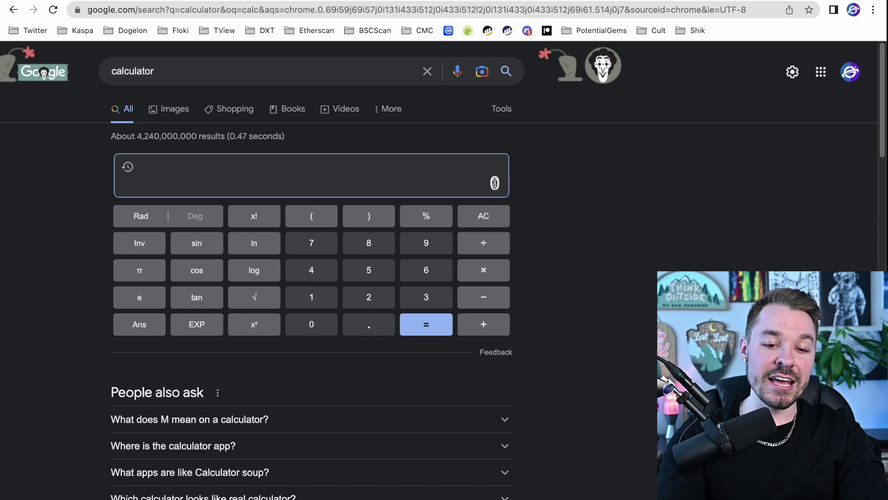
{"action": "type", "text": "80"}
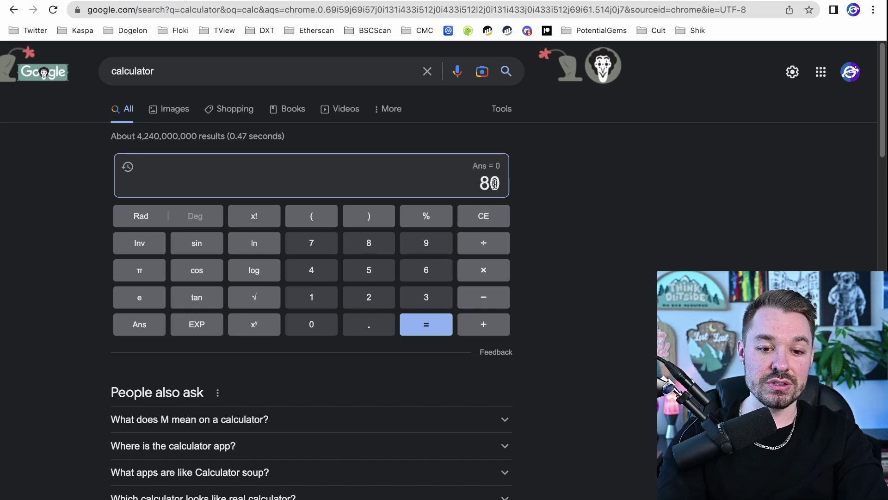
{"action": "type", "text": "000"}
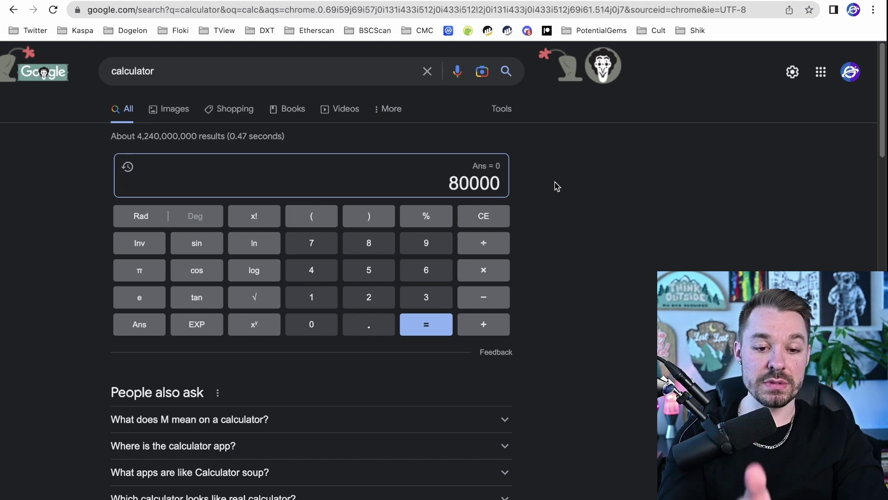
Step: Switch to Baby Doge Coin's CoinMarketCap page and read the self-reported market cap in the Market Cap explanation
{"action": "left_click", "coordinate": [69, 1]}
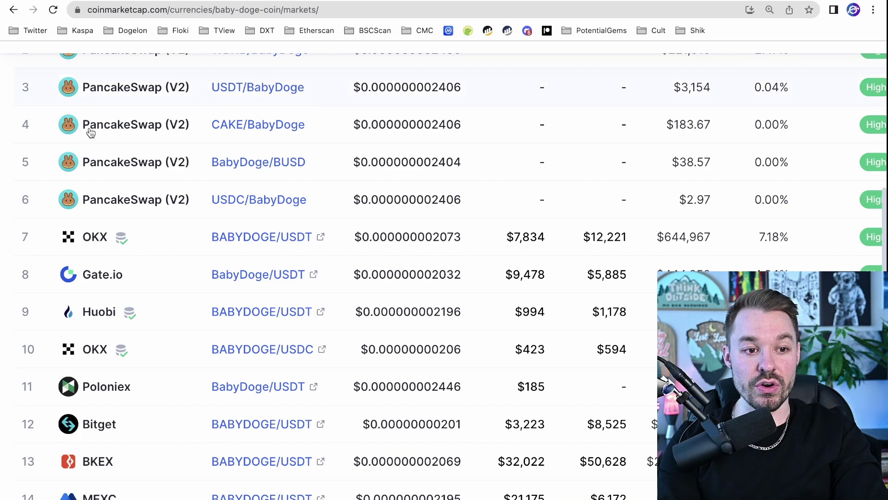
{"action": "scroll", "coordinate": [56, 305], "scroll_direction": "down", "scroll_amount": 2}
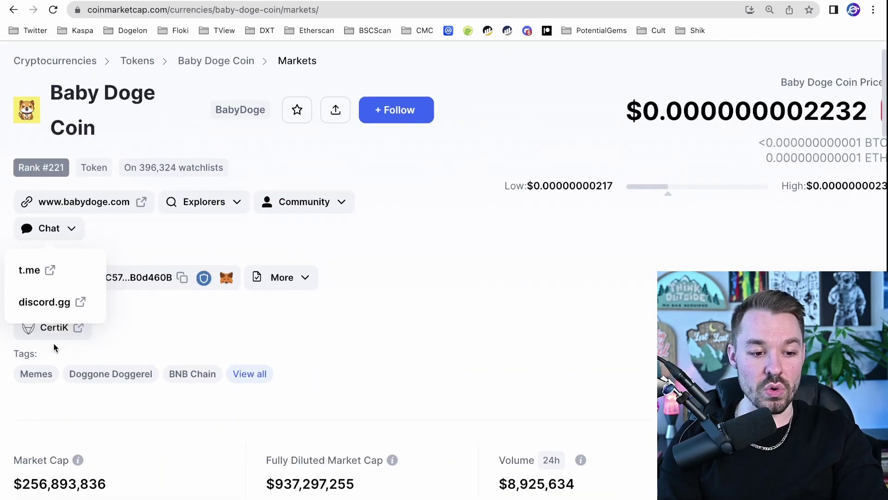
{"action": "scroll", "coordinate": [82, 351], "scroll_direction": "down", "scroll_amount": 6}
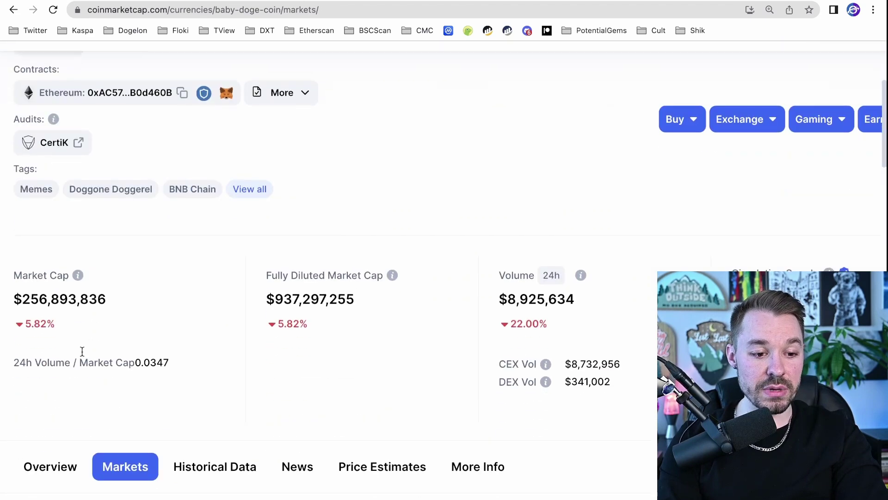
{"action": "mouse_move", "coordinate": [77, 173]}
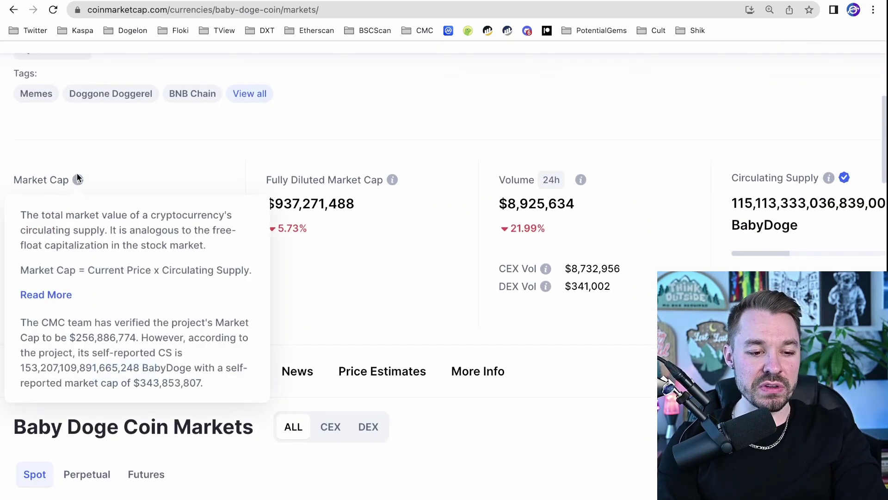
{"action": "scroll", "coordinate": [103, 343], "scroll_direction": "up", "scroll_amount": 5}
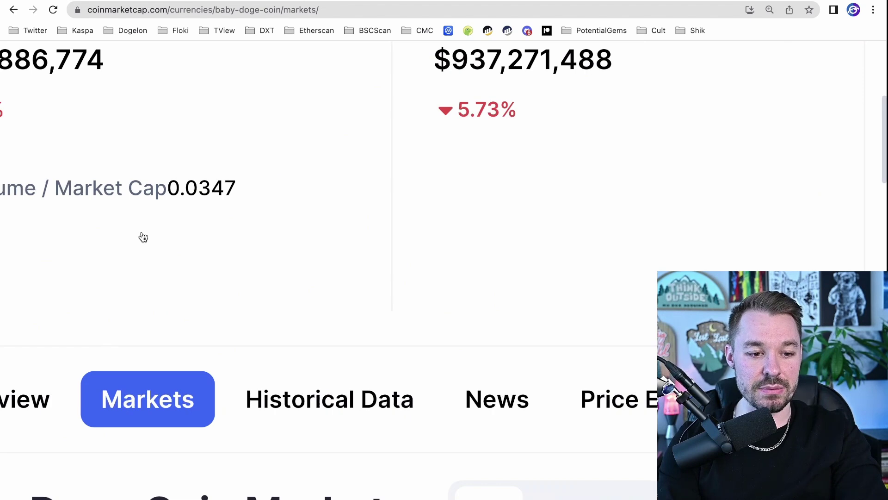
{"action": "scroll", "coordinate": [150, 208], "scroll_direction": "up", "scroll_amount": 2}
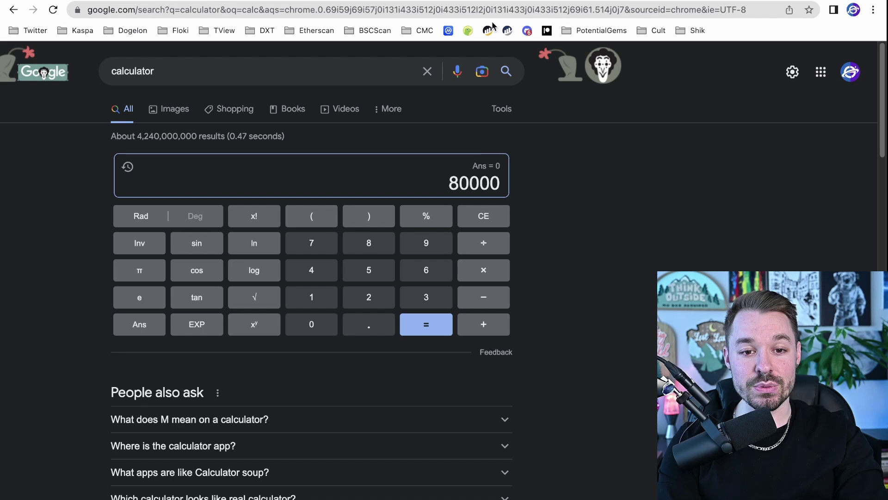
Step: Return to the Google calculator, divide 80000 by 343 and multiply the result by 0.0000000022
{"action": "type", "text": "/"}
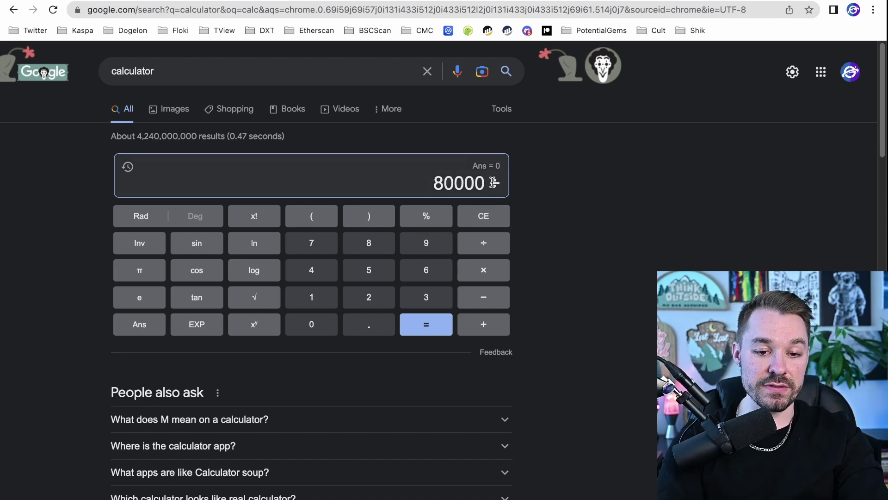
{"action": "type", "text": "343"}
{"action": "key", "text": "Return"}
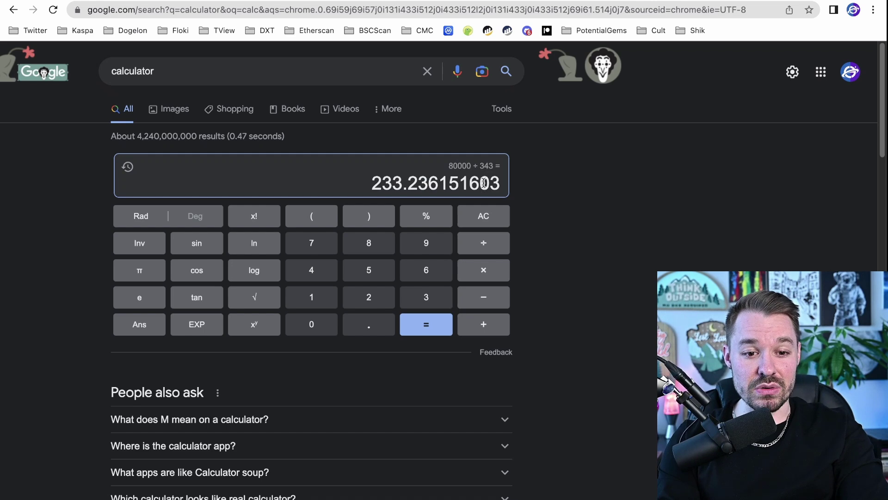
{"action": "type", "text": "*"}
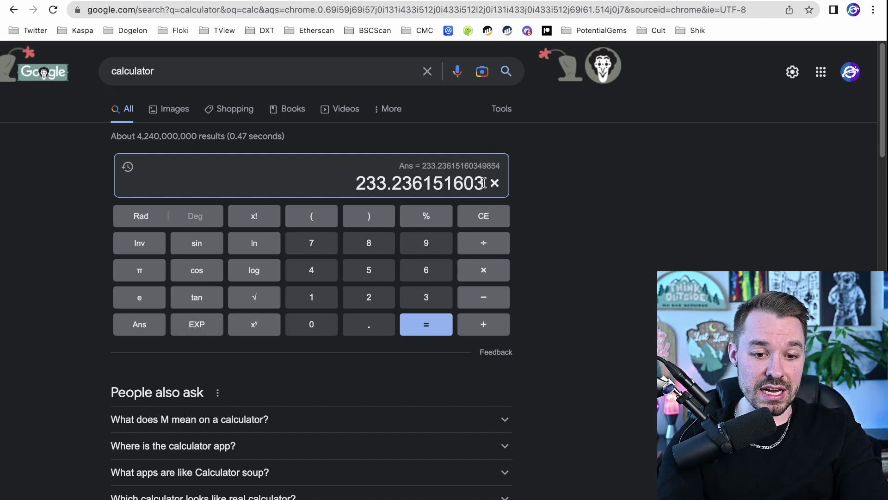
{"action": "type", "text": "0."}
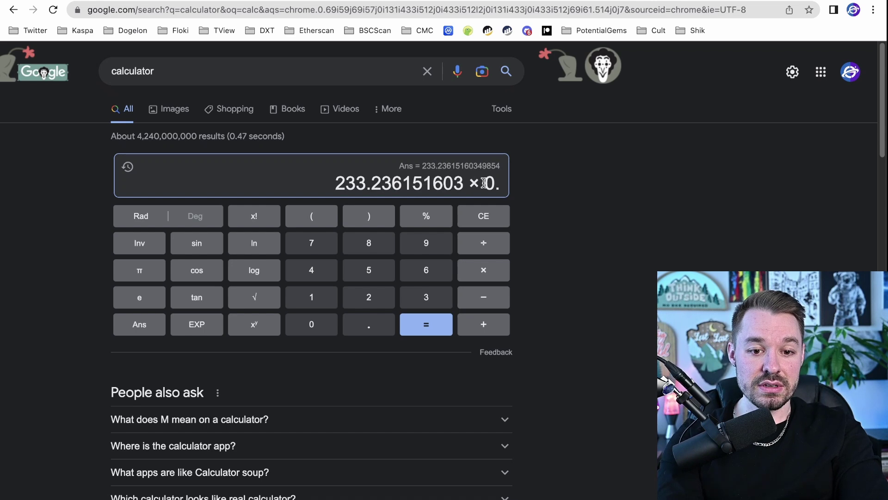
{"action": "type", "text": "0000000022"}
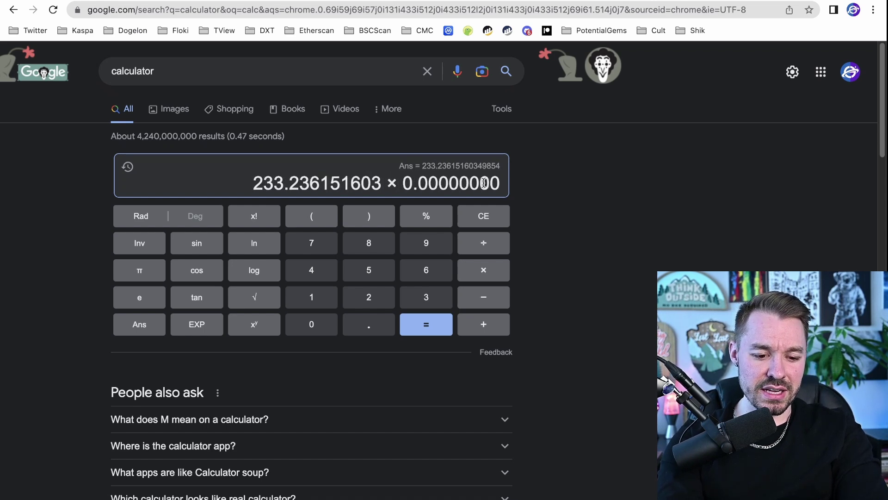
{"action": "key", "text": "Return"}
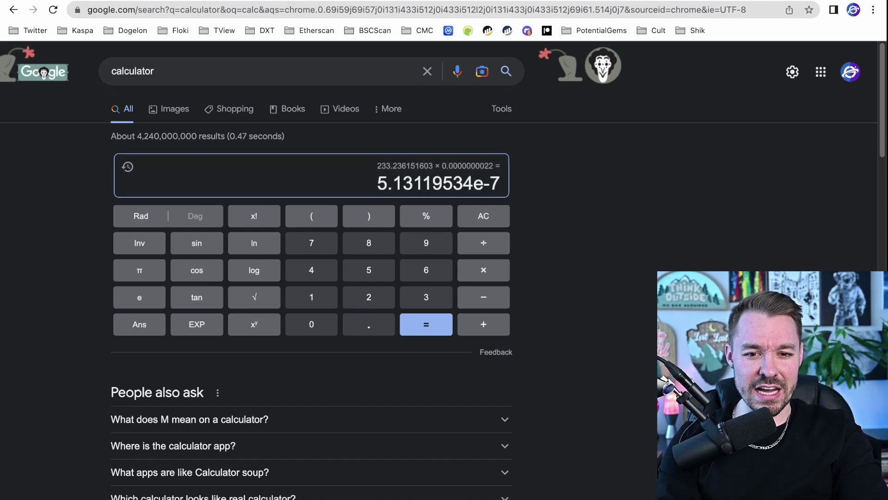
Step: Switch to the BabyDogeCoin Price Predictions document and write the line "2025: 0.0000005"
{"action": "key", "text": "ctrl+Tab"}
{"action": "left_click", "coordinate": [258, 355]}
{"action": "type", "text": "025: 0"}
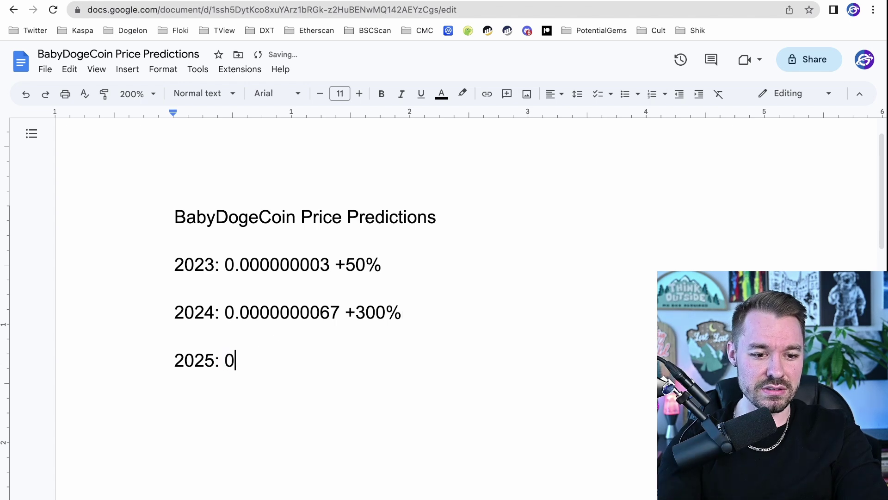
{"action": "type", "text": ".0000005"}
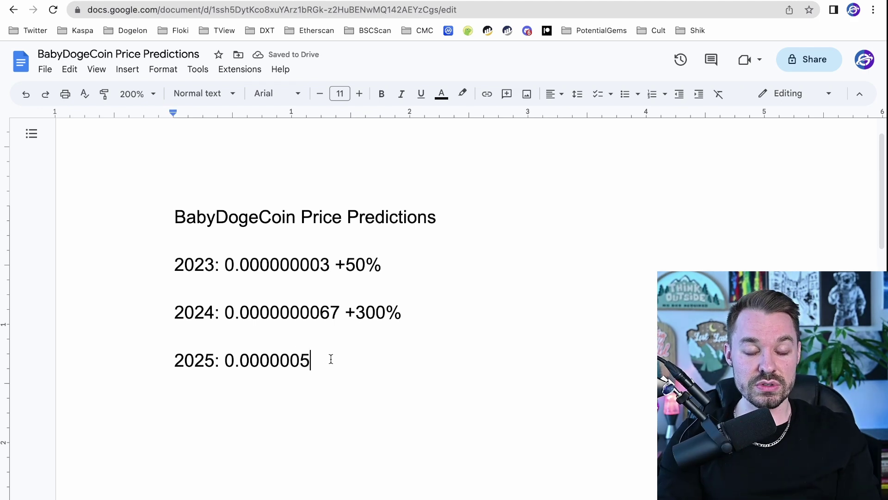
Step: Append the gain "+23,000%" to the 2025 prediction line
{"action": "left_click_drag", "start_coordinate": [331, 359], "coordinate": [172, 360]}
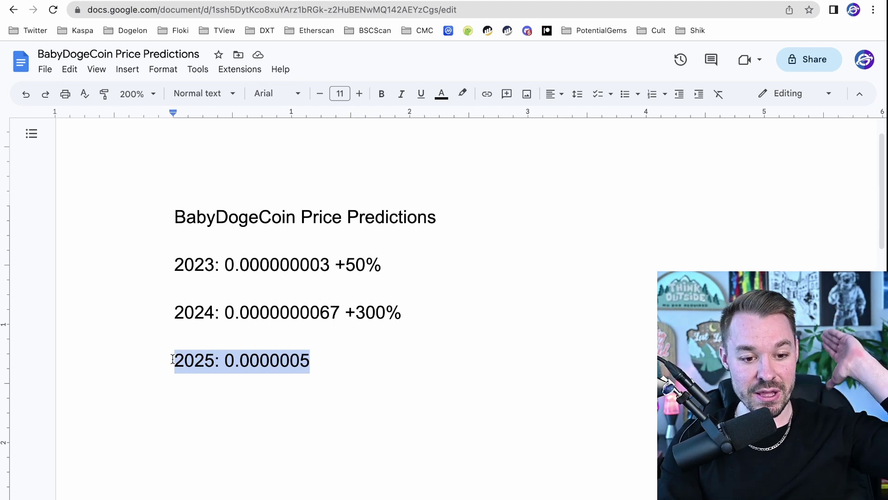
{"action": "left_click", "coordinate": [343, 359]}
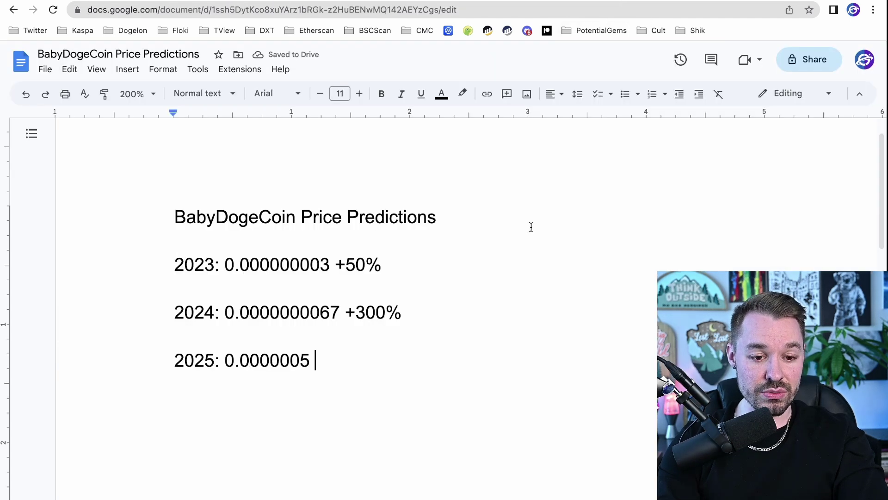
{"action": "type", "text": "23"}
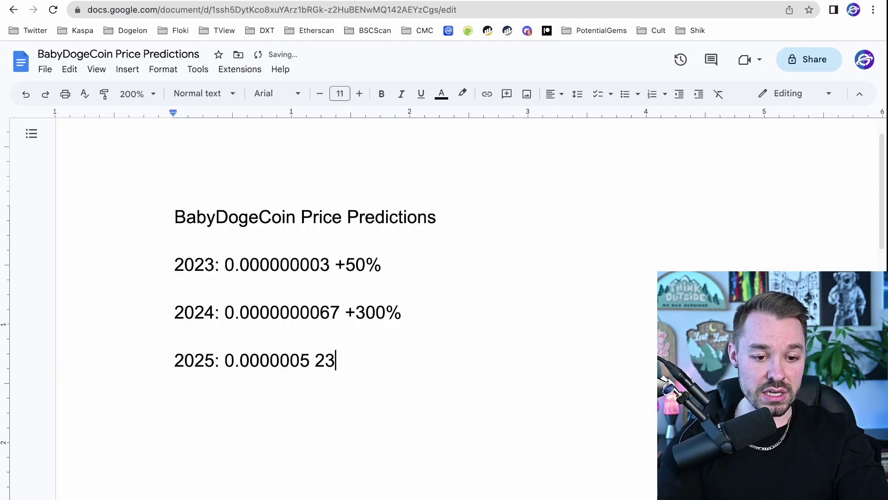
{"action": "type", "text": ",00"}
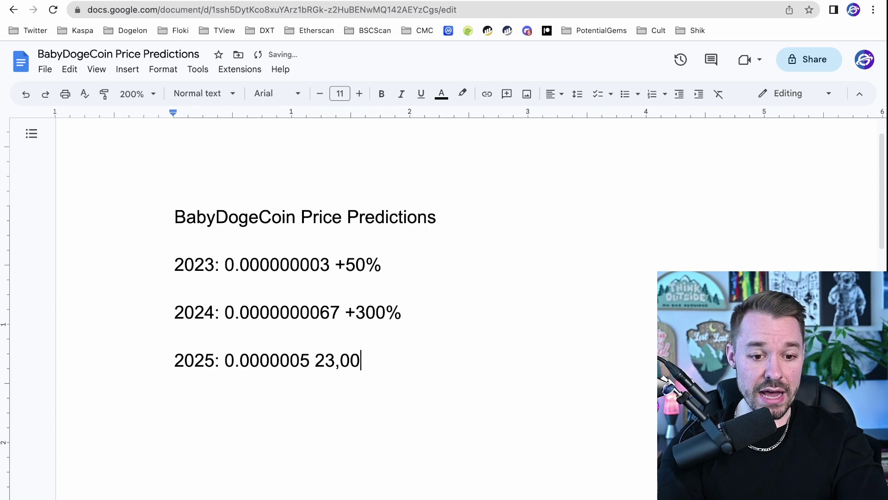
{"action": "type", "text": "0%"}
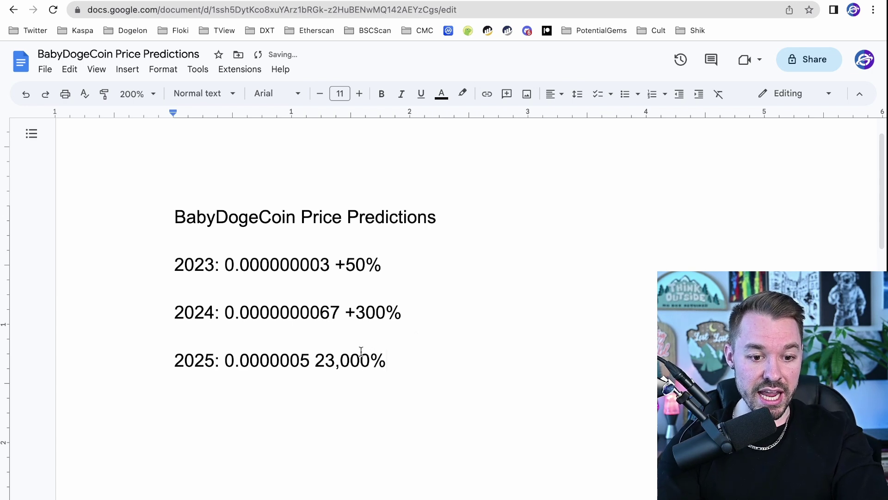
{"action": "left_click", "coordinate": [315, 361]}
{"action": "type", "text": "+"}
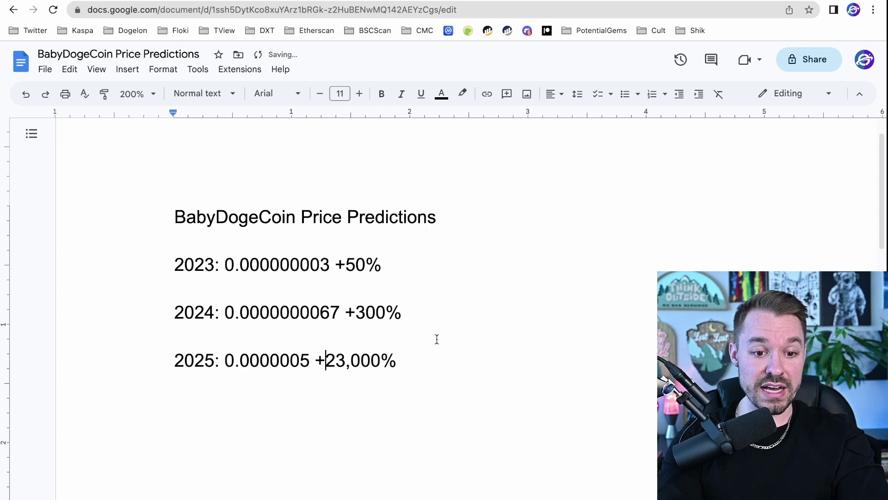
Step: Select the 2023, 2024 and 2025 prediction lines together to review them
{"action": "left_click", "coordinate": [426, 315]}
{"action": "left_click", "coordinate": [417, 374]}
{"action": "left_click", "coordinate": [156, 241], "text": "shift"}
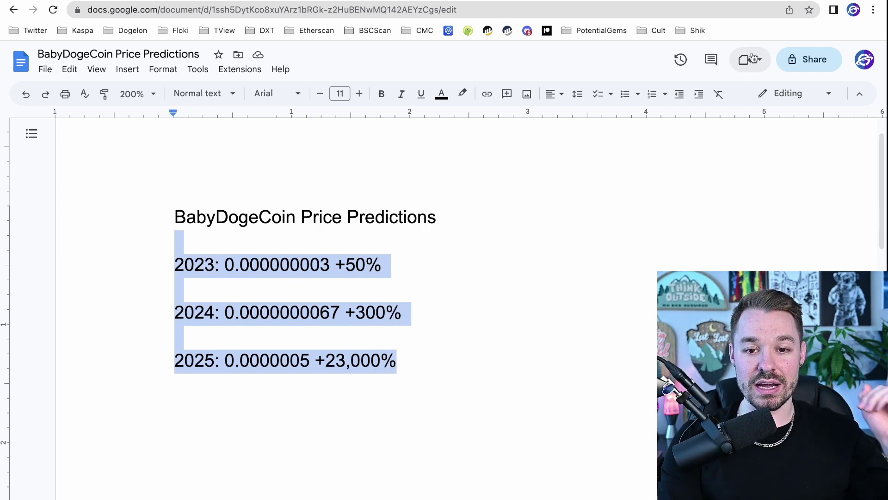
Step: Switch to the Crypto Galaxy Patreon page, expand all 6 membership levels and examine the higher tiers' benefits
{"action": "left_click", "coordinate": [755, 2]}
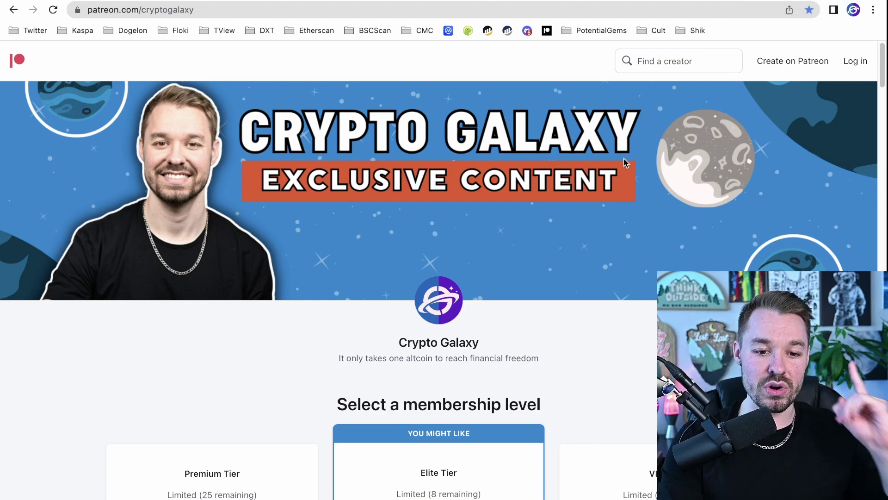
{"action": "scroll", "coordinate": [581, 284], "scroll_direction": "down", "scroll_amount": 5}
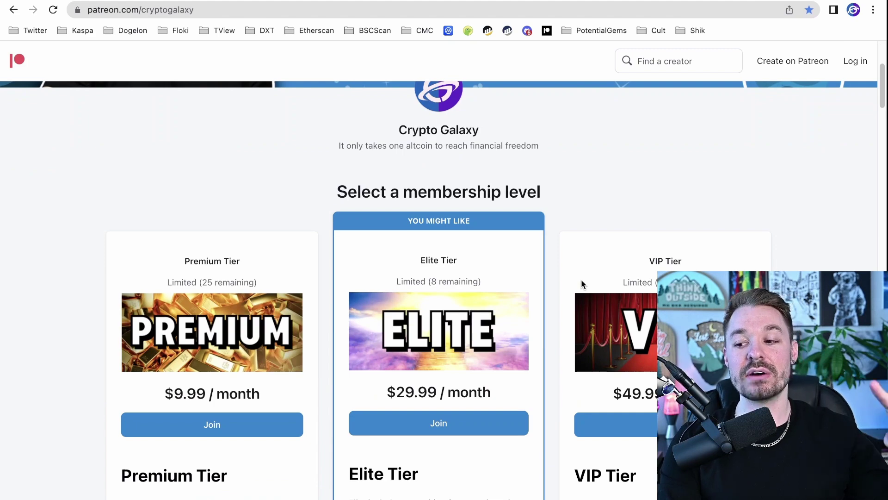
{"action": "scroll", "coordinate": [581, 282], "scroll_direction": "down", "scroll_amount": 12}
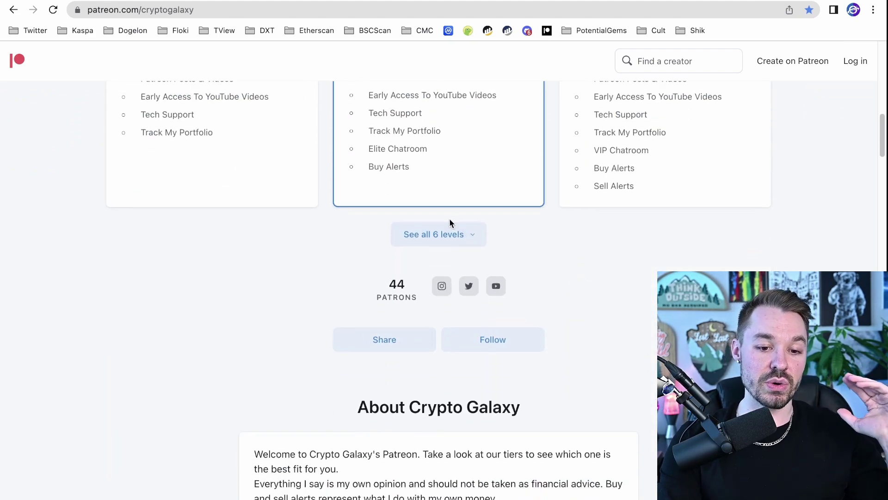
{"action": "left_click", "coordinate": [448, 232]}
{"action": "scroll", "coordinate": [447, 235], "scroll_direction": "down", "scroll_amount": 4}
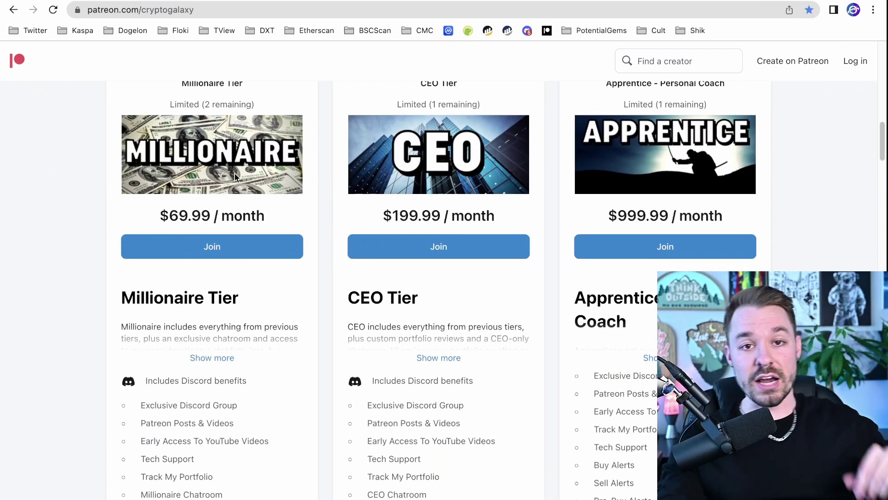
{"action": "scroll", "coordinate": [182, 198], "scroll_direction": "down", "scroll_amount": 6}
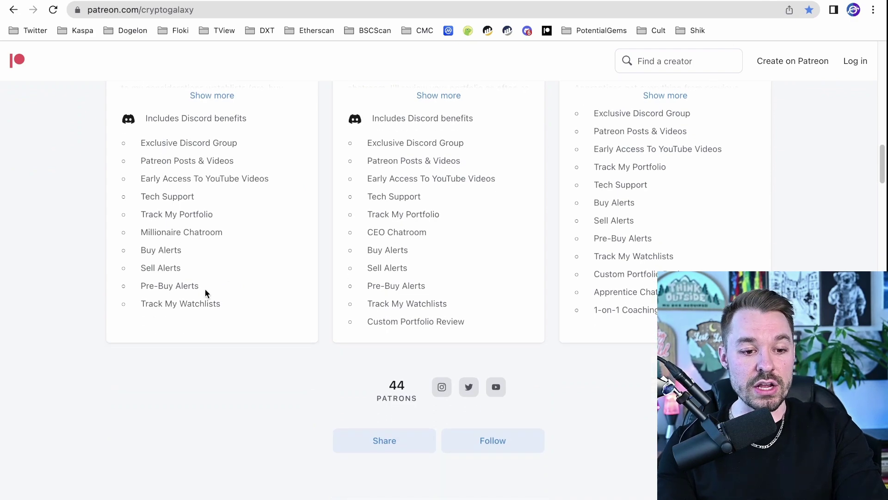
{"action": "scroll", "coordinate": [205, 289], "scroll_direction": "up", "scroll_amount": 3}
{"action": "scroll", "coordinate": [204, 288], "scroll_direction": "down", "scroll_amount": 3}
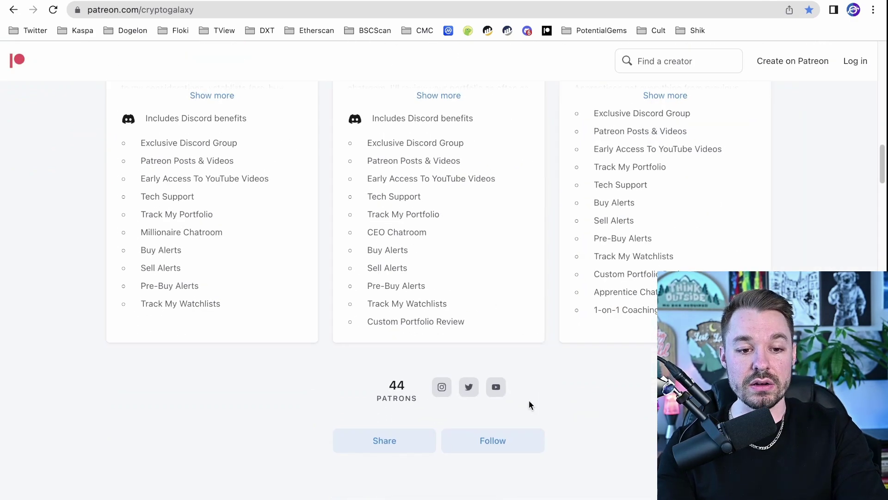
Step: Compare the Patreon membership tiers' prices, remaining spots and benefits, and check the patron count
{"action": "scroll", "coordinate": [529, 400], "scroll_direction": "up", "scroll_amount": 15}
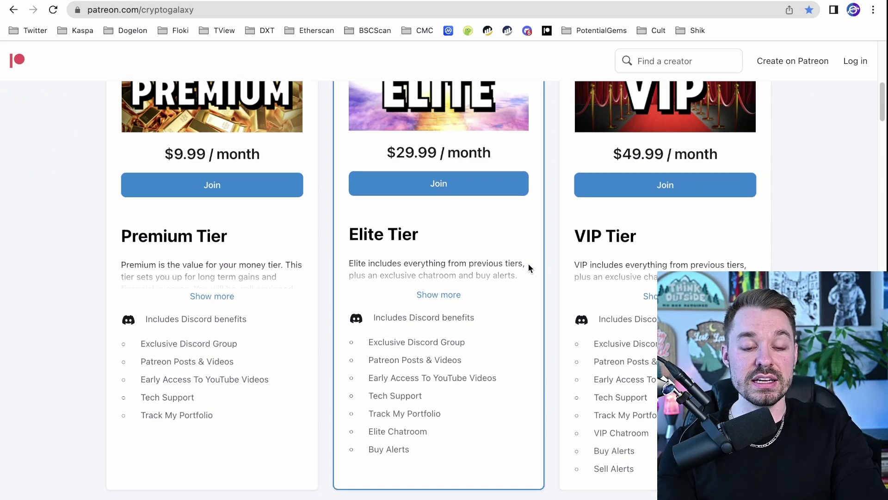
{"action": "scroll", "coordinate": [529, 267], "scroll_direction": "up", "scroll_amount": 2}
{"action": "scroll", "coordinate": [529, 267], "scroll_direction": "down", "scroll_amount": 4}
{"action": "scroll", "coordinate": [529, 268], "scroll_direction": "down", "scroll_amount": 10}
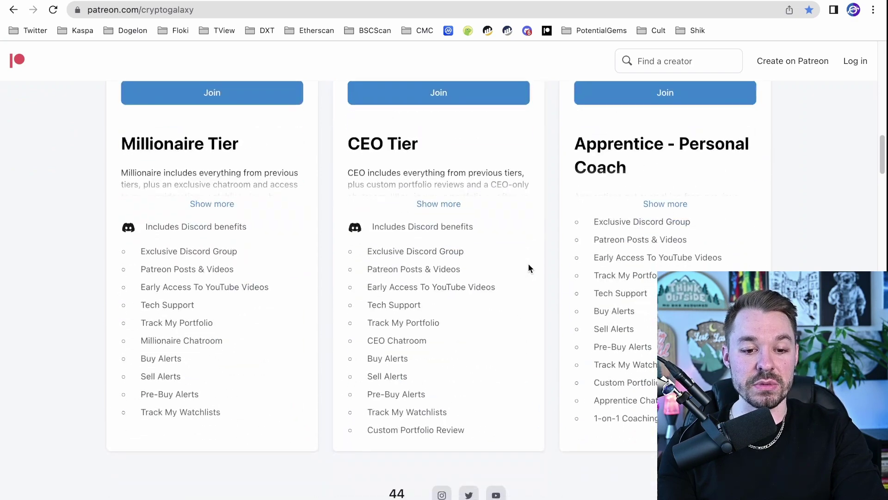
{"action": "scroll", "coordinate": [463, 236], "scroll_direction": "up", "scroll_amount": 1}
{"action": "scroll", "coordinate": [402, 210], "scroll_direction": "up", "scroll_amount": 5}
{"action": "scroll", "coordinate": [402, 210], "scroll_direction": "up", "scroll_amount": 3}
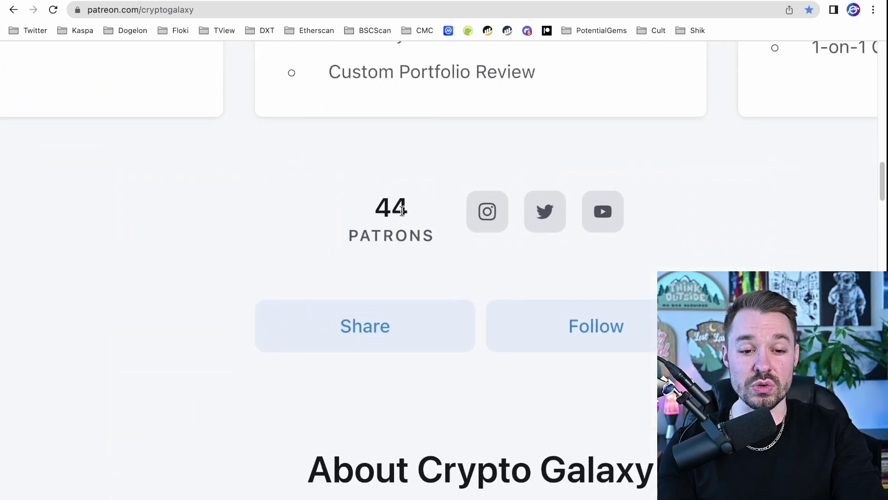
{"action": "scroll", "coordinate": [450, 182], "scroll_direction": "down", "scroll_amount": 8}
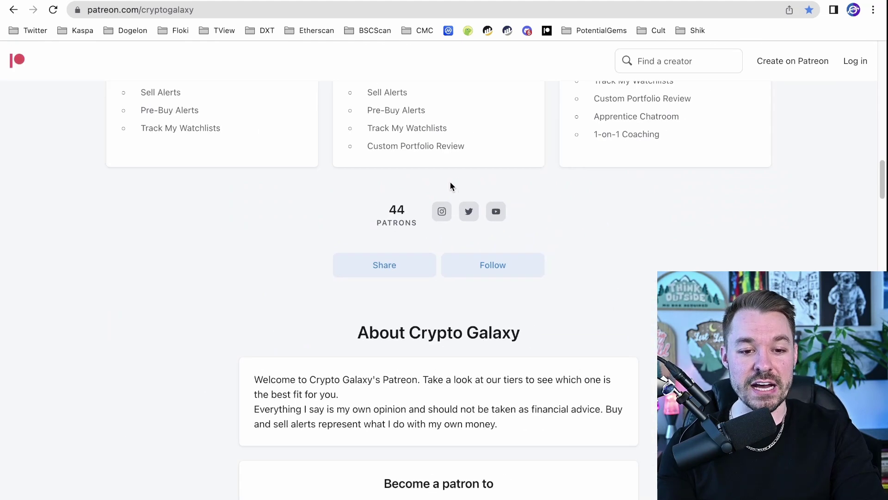
{"action": "scroll", "coordinate": [377, 284], "scroll_direction": "up", "scroll_amount": 10}
{"action": "scroll", "coordinate": [377, 284], "scroll_direction": "up", "scroll_amount": 6}
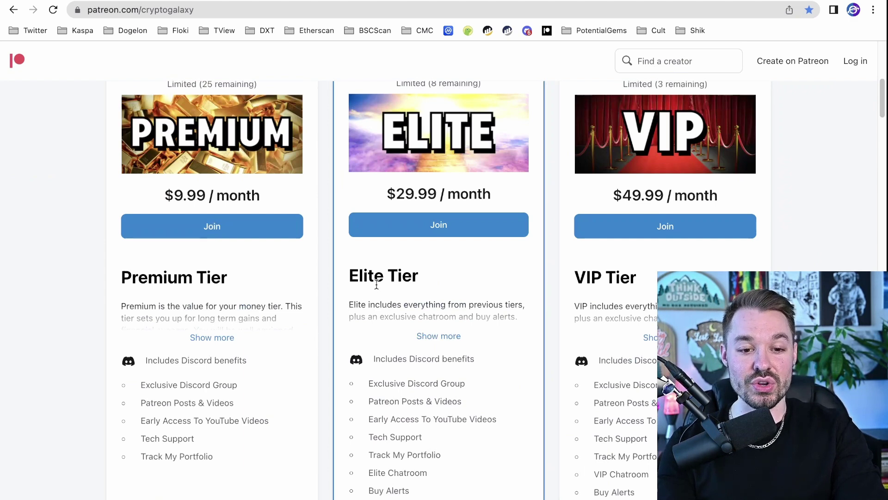
{"action": "scroll", "coordinate": [376, 284], "scroll_direction": "up", "scroll_amount": 4}
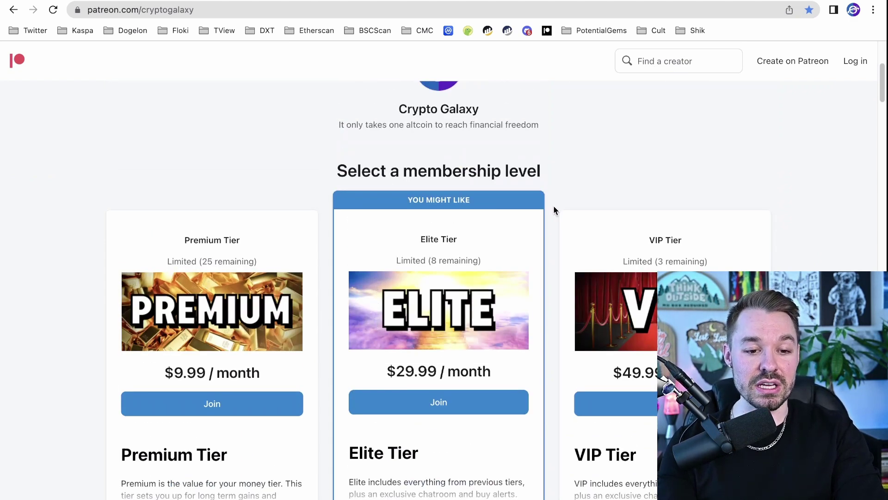
{"action": "scroll", "coordinate": [553, 209], "scroll_direction": "up", "scroll_amount": 1}
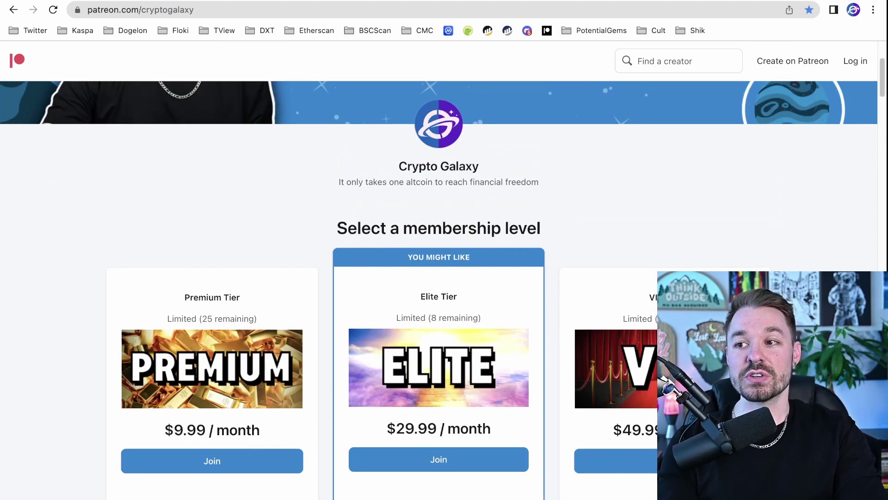